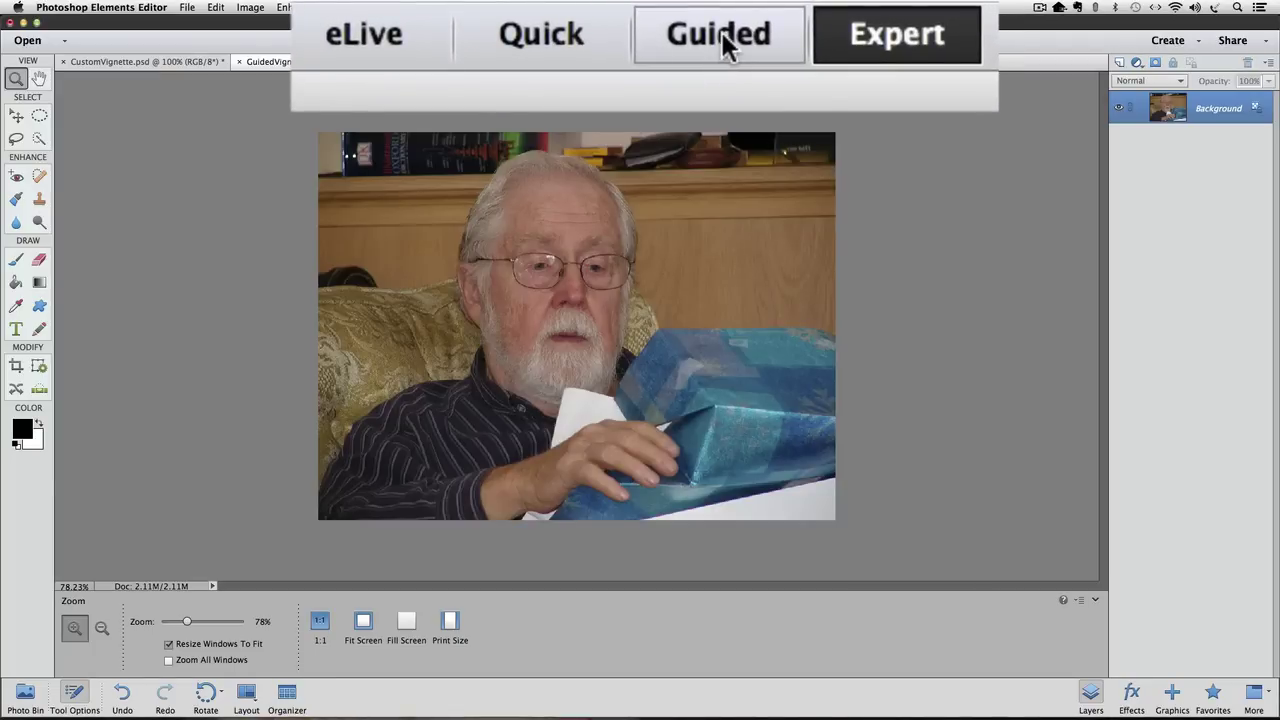
# Step: In Guided mode, view the photo as Before & After – Horizontal with Camera Effects expanded
pyautogui.click(684, 38)
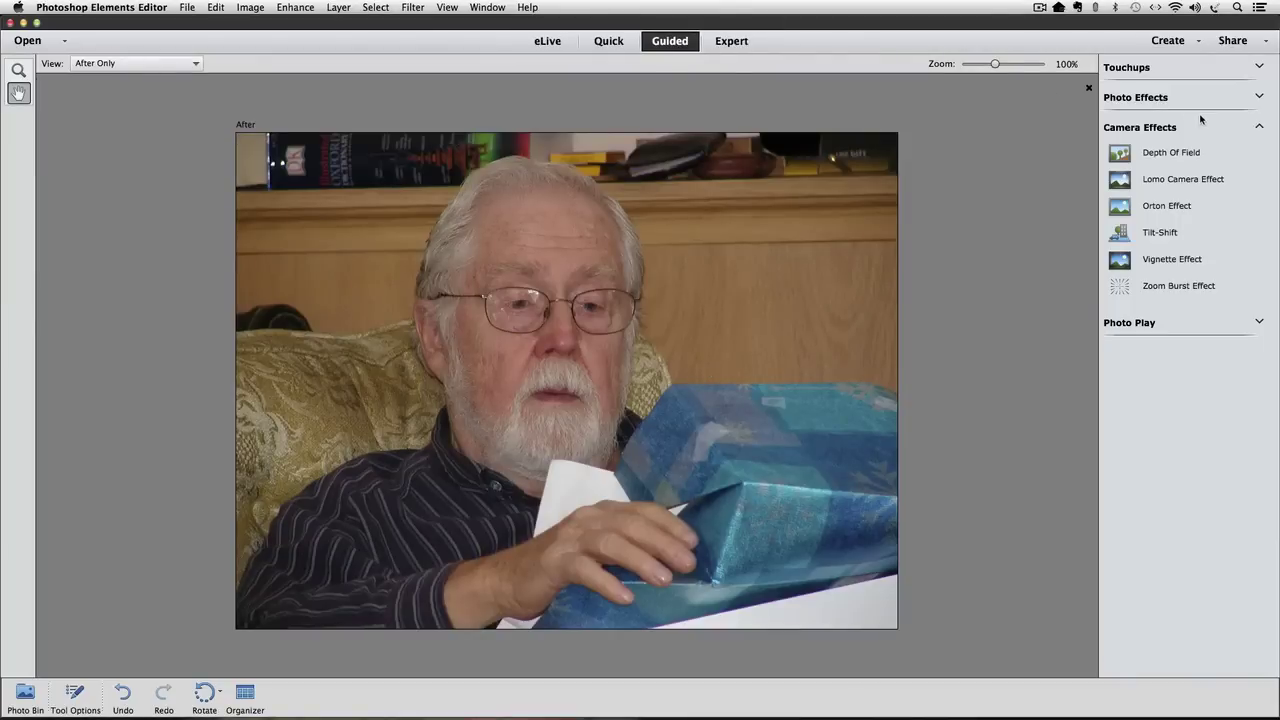
pyautogui.click(1258, 127)
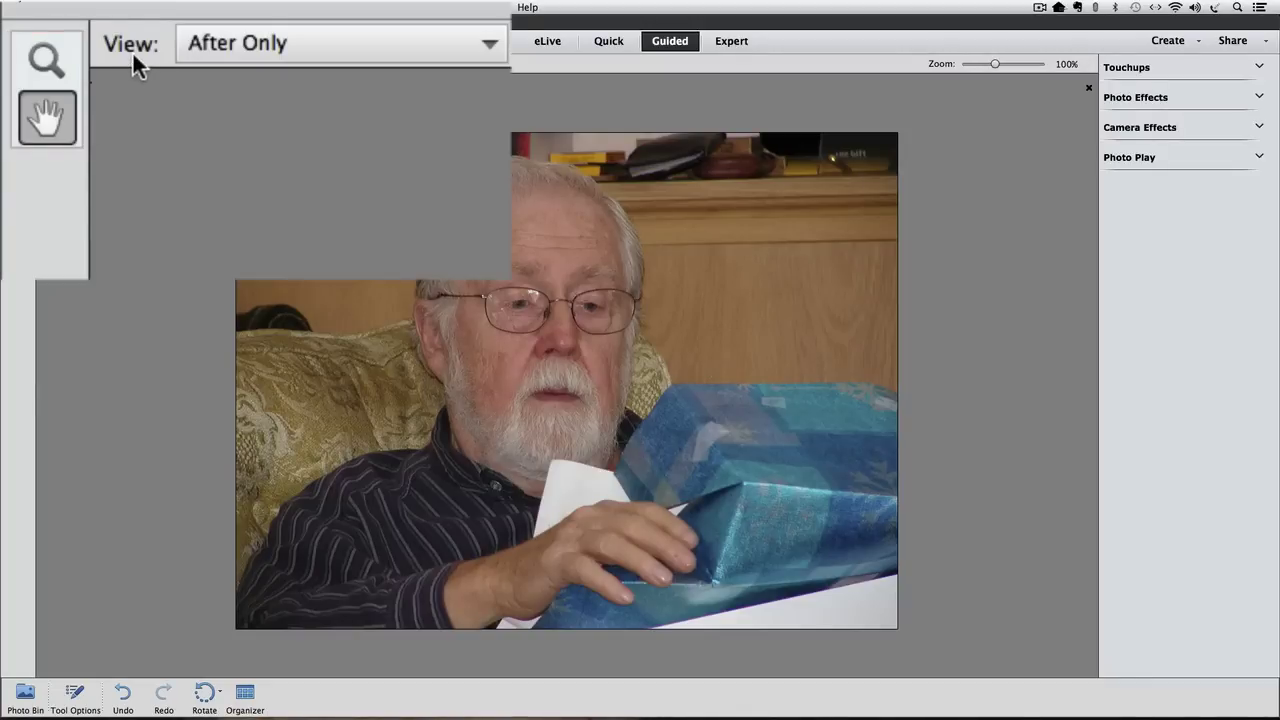
pyautogui.click(369, 45)
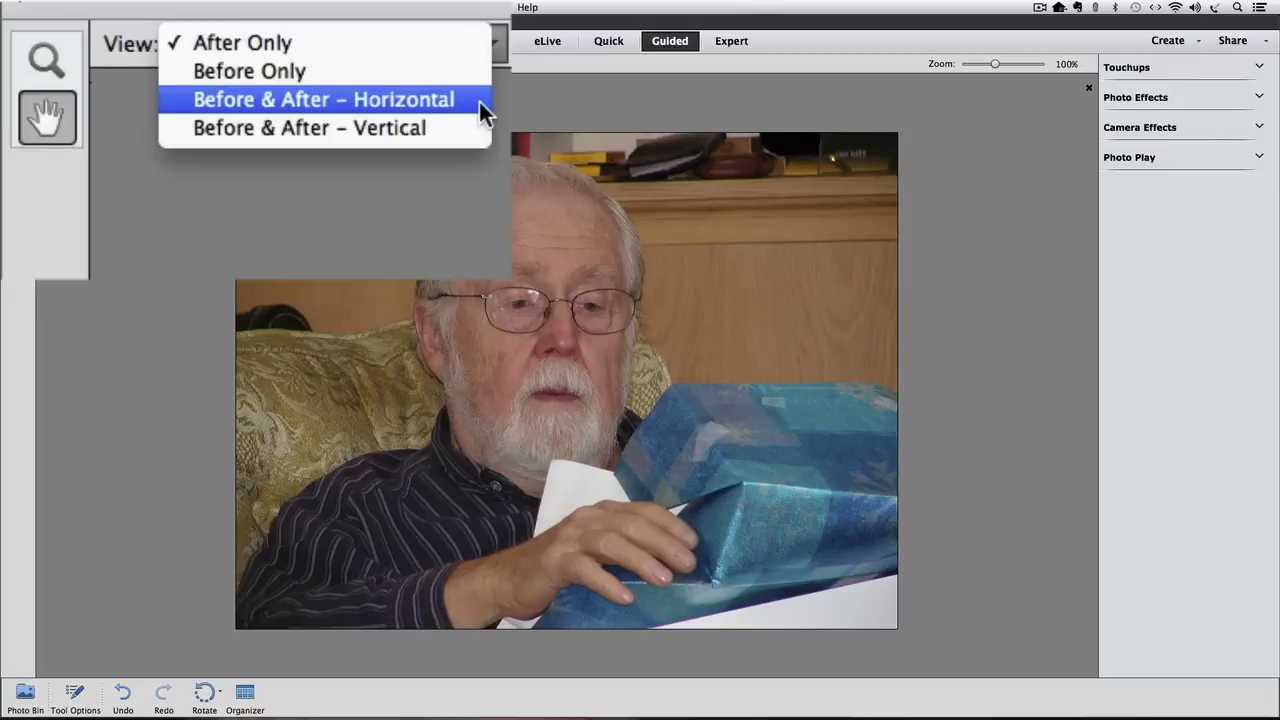
pyautogui.click(221, 90)
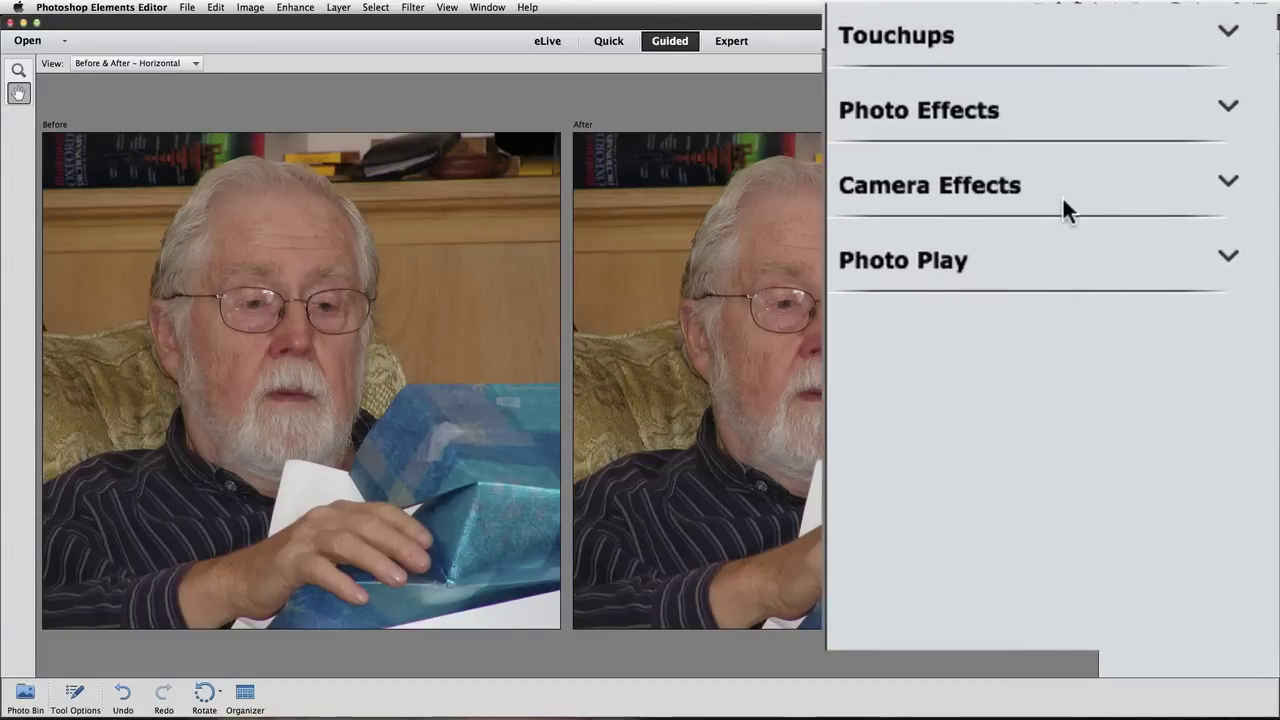
pyautogui.click(1227, 186)
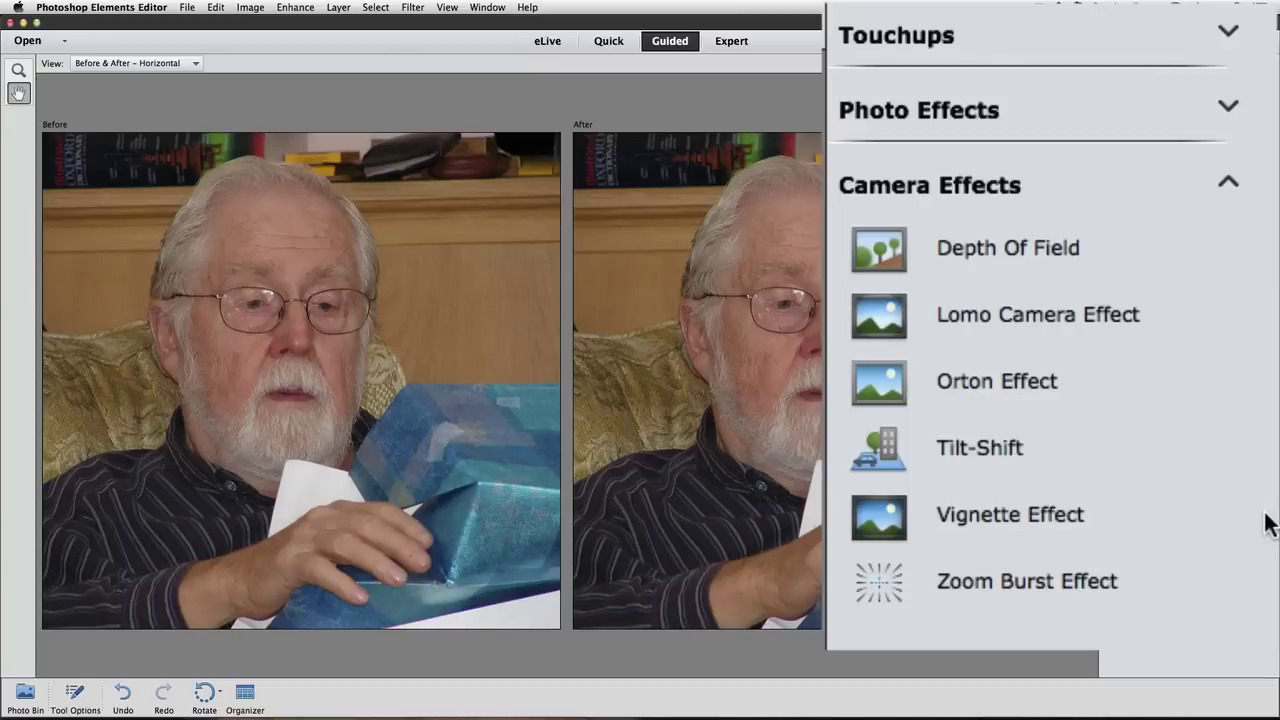
# Step: Start the Vignette Effect guided edit and compare its before and after preview
pyautogui.click(1025, 524)
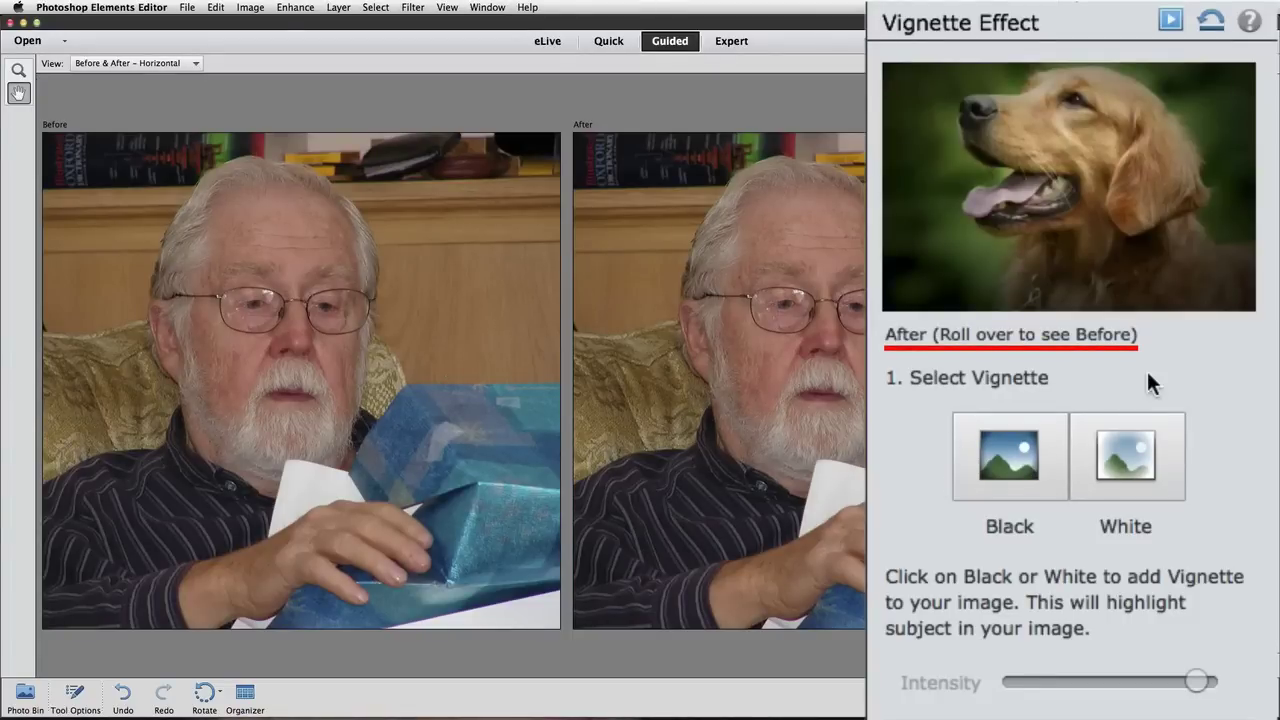
pyautogui.moveTo(1063, 236)
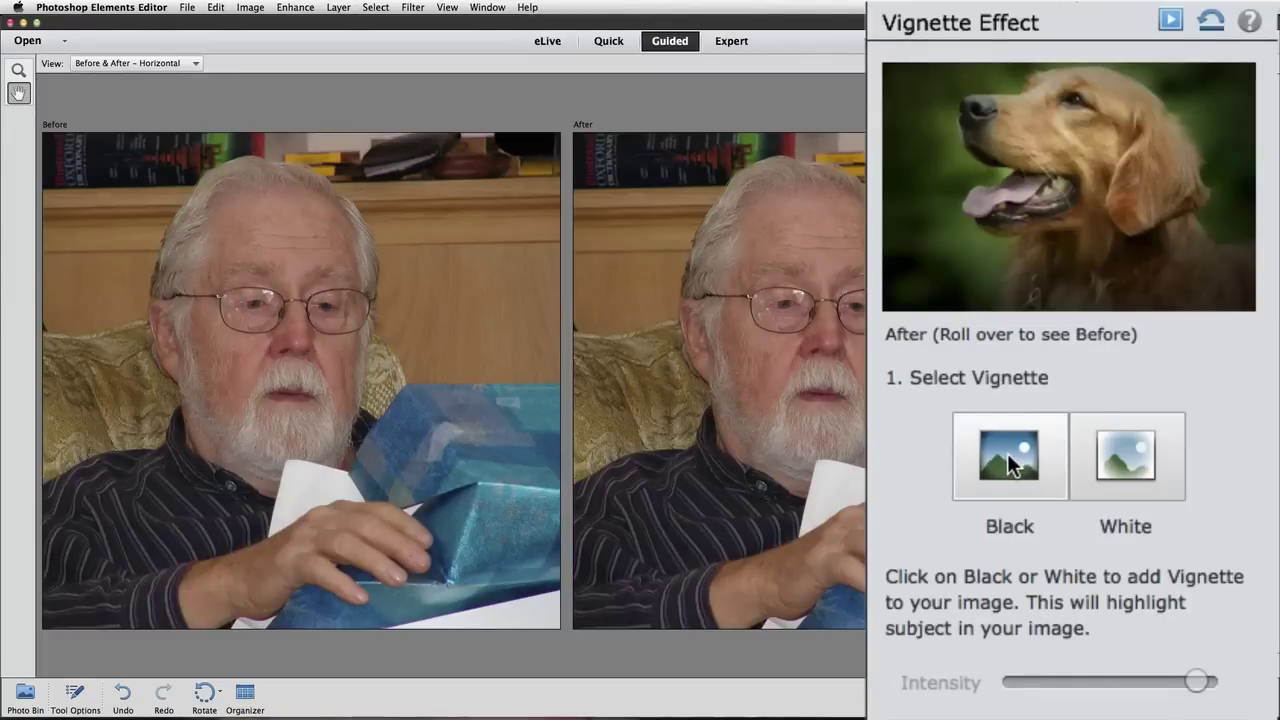
# Step: Apply a black vignette, trying intensity 45 before setting it to 100
pyautogui.click(1006, 453)
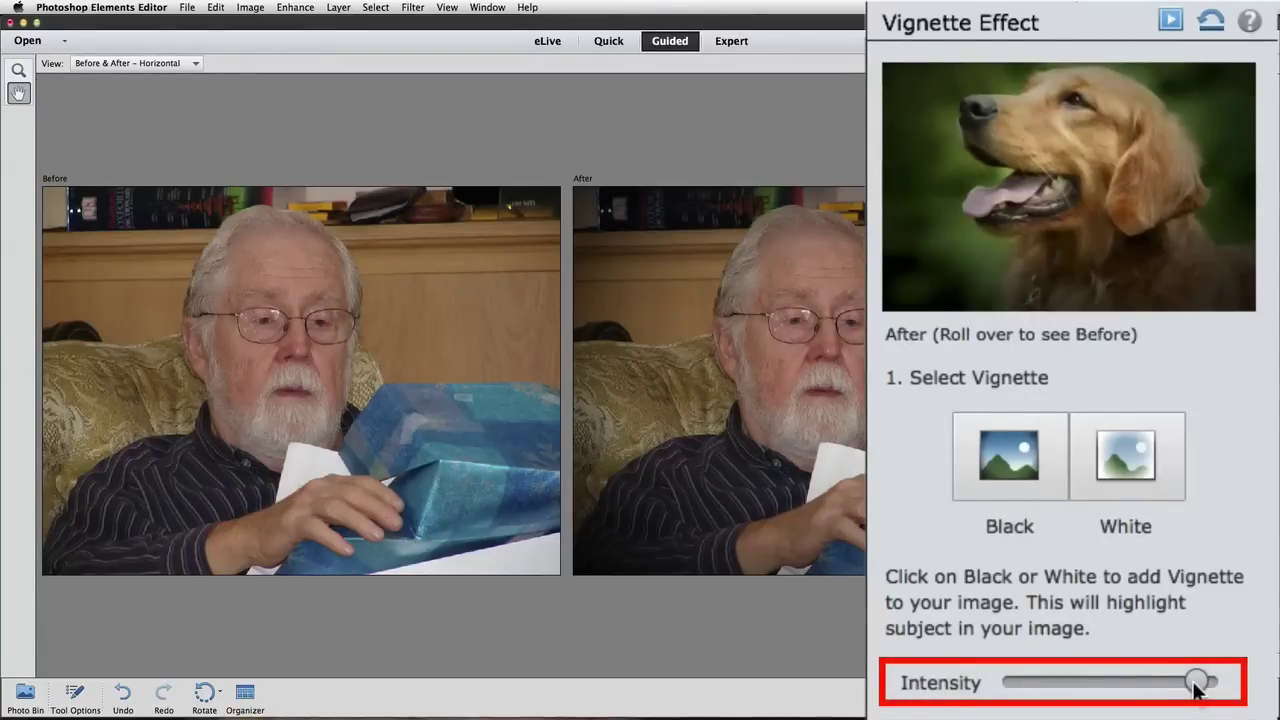
pyautogui.moveTo(1233, 375); pyautogui.dragTo(1208, 375)
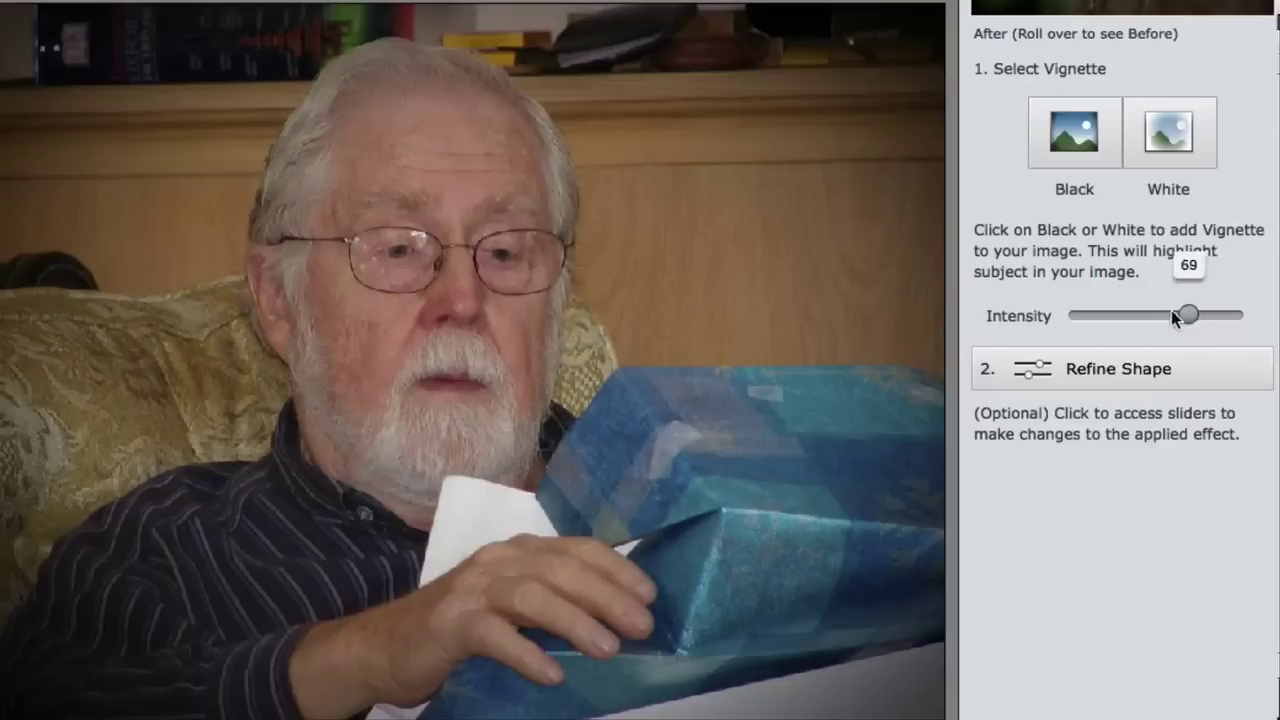
pyautogui.moveTo(1176, 317); pyautogui.dragTo(1148, 319)
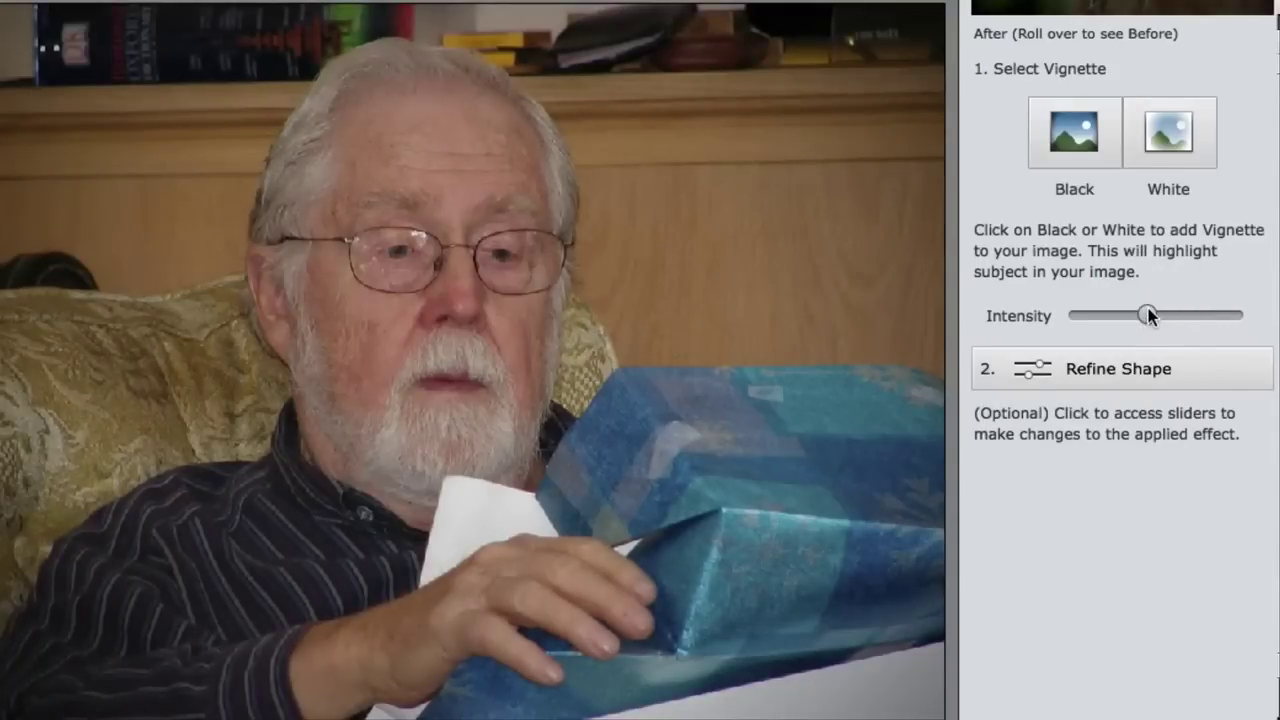
pyautogui.moveTo(1148, 316); pyautogui.dragTo(1268, 316)
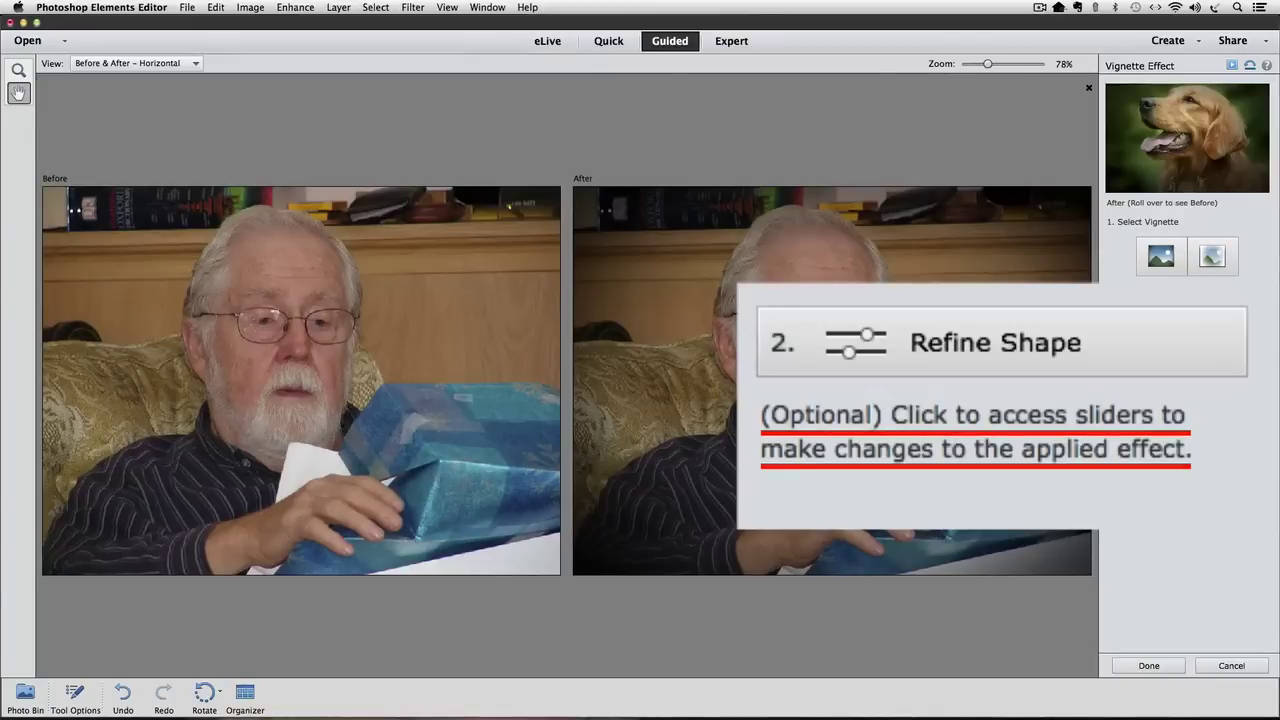
# Step: Open the Feather and Roundness settings, move them over the photo, and cancel without changes
pyautogui.click(1180, 384)
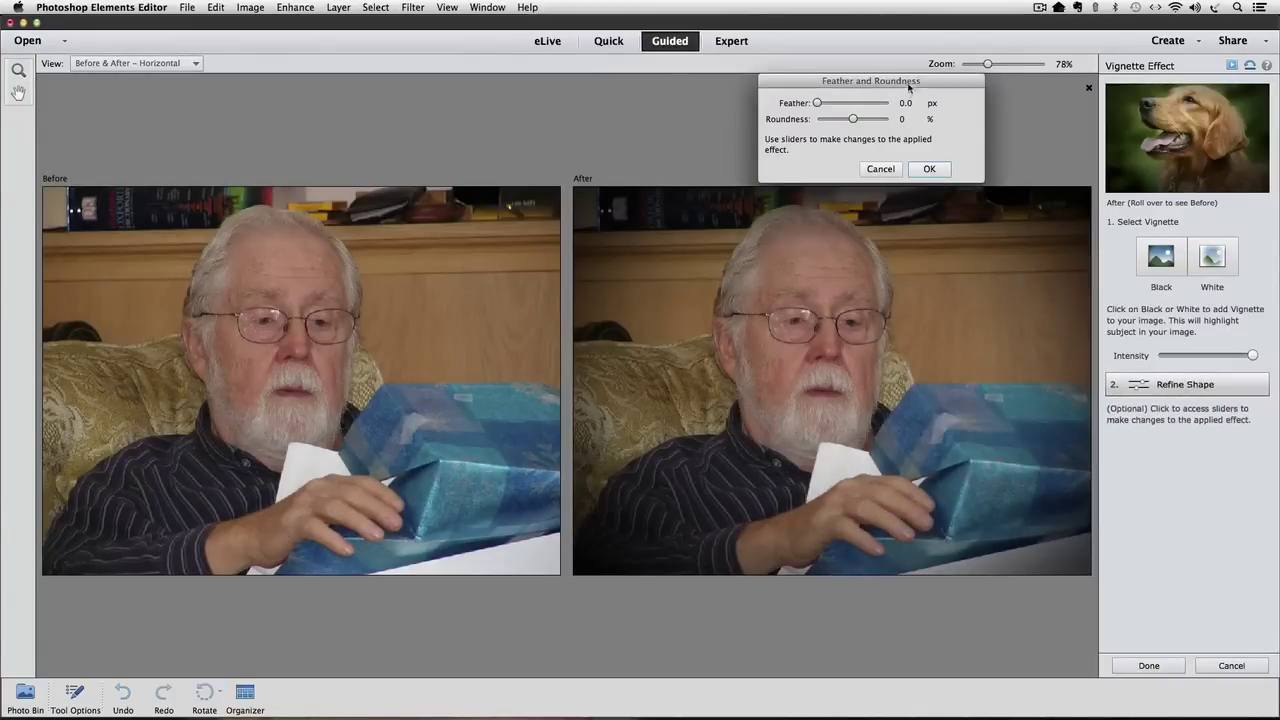
pyautogui.moveTo(895, 82); pyautogui.dragTo(674, 315)
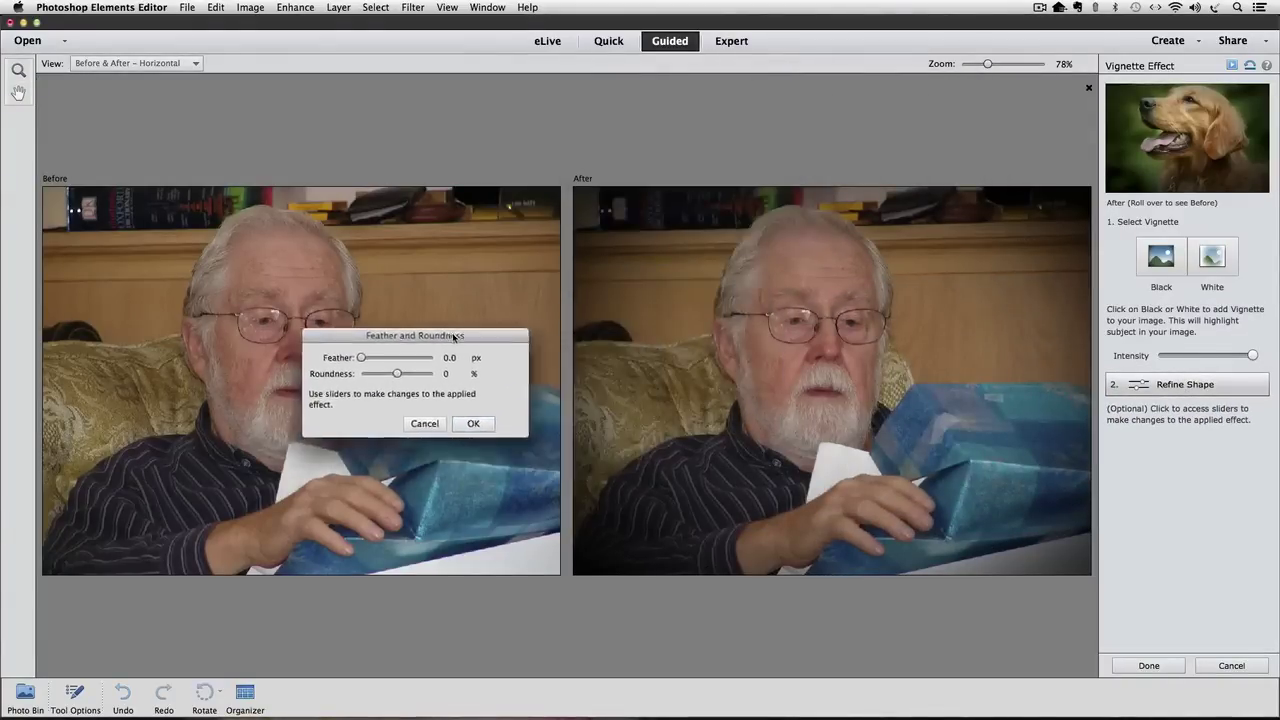
pyautogui.moveTo(453, 336); pyautogui.dragTo(502, 330)
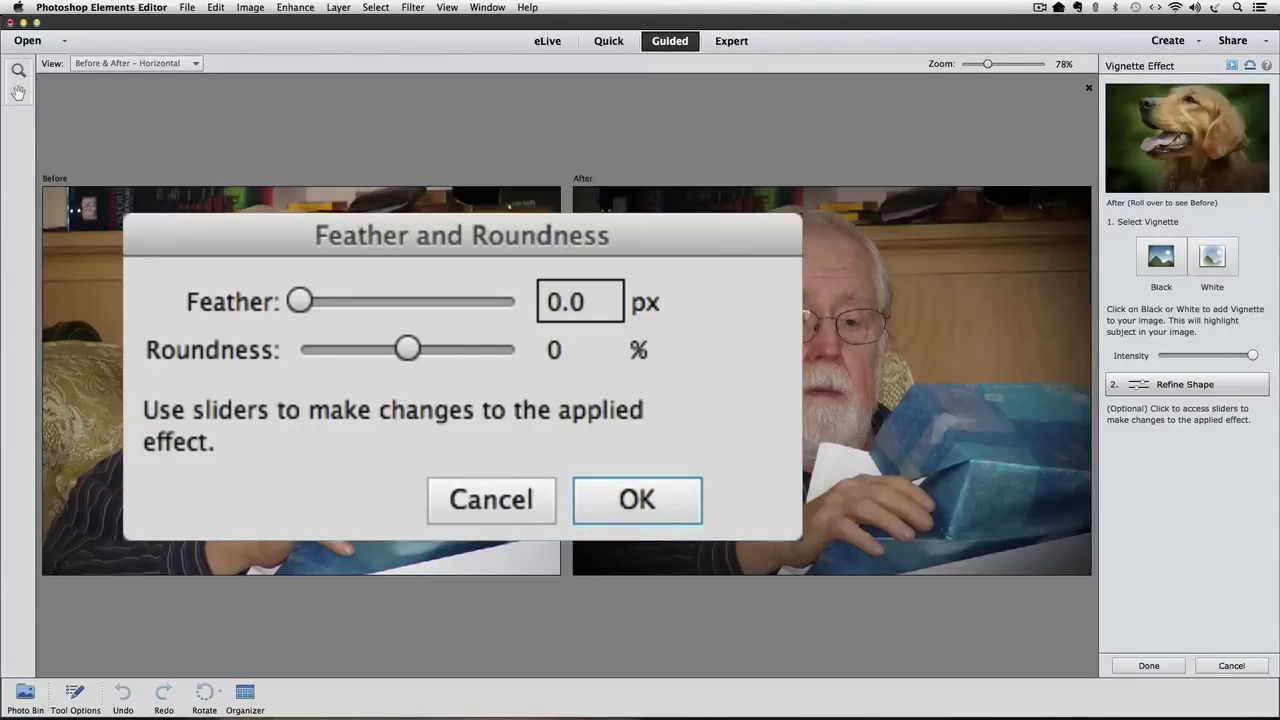
pyautogui.click(491, 483)
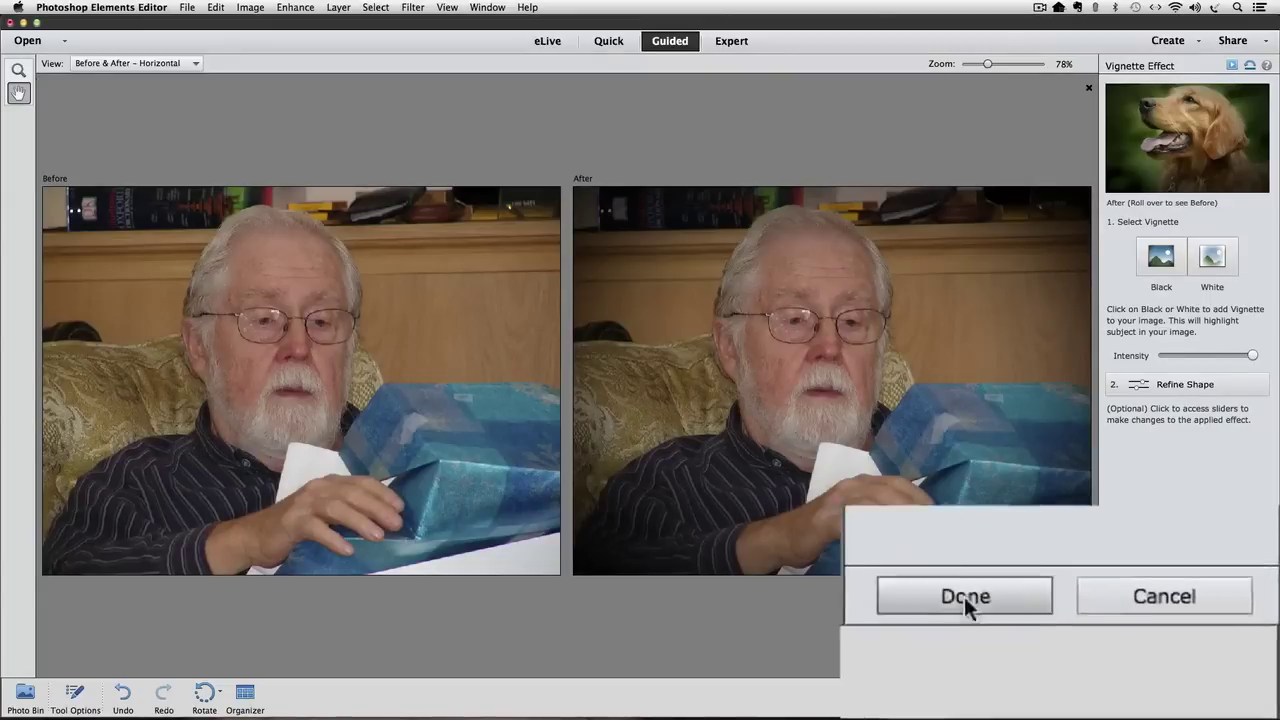
# Step: Finish the Vignette Effect and return to Expert mode
pyautogui.click(1149, 664)
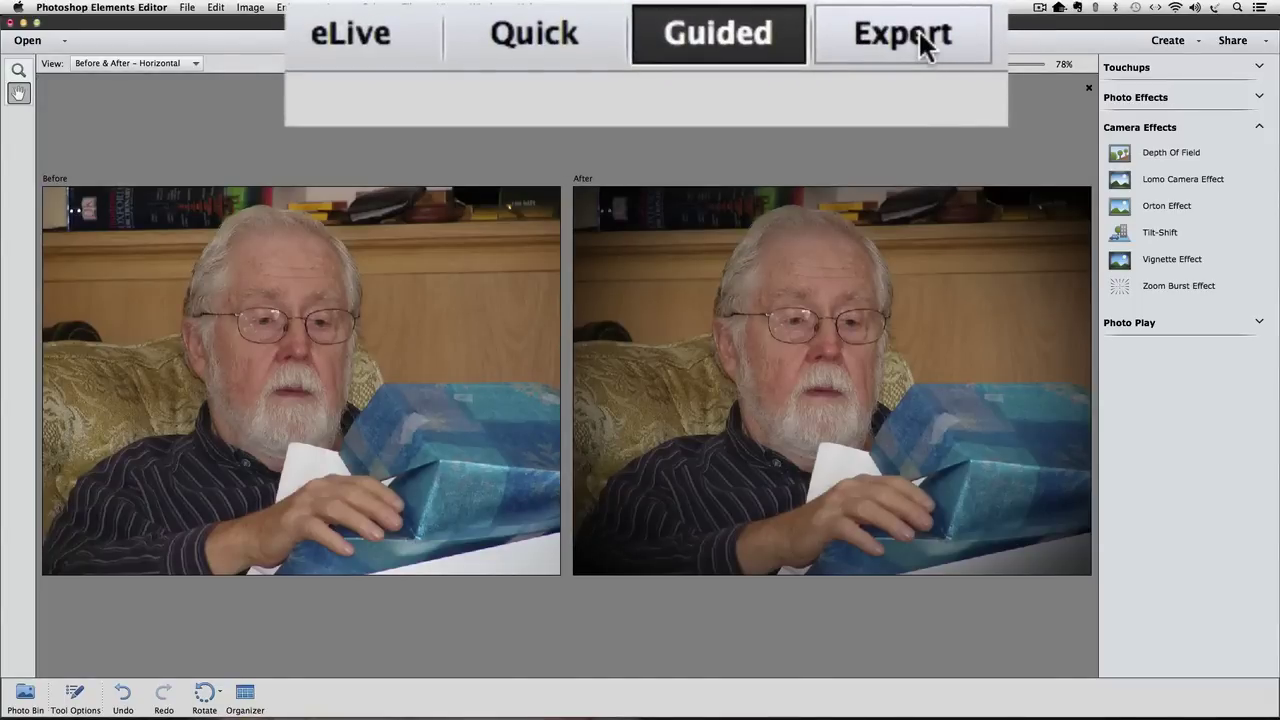
pyautogui.click(731, 40)
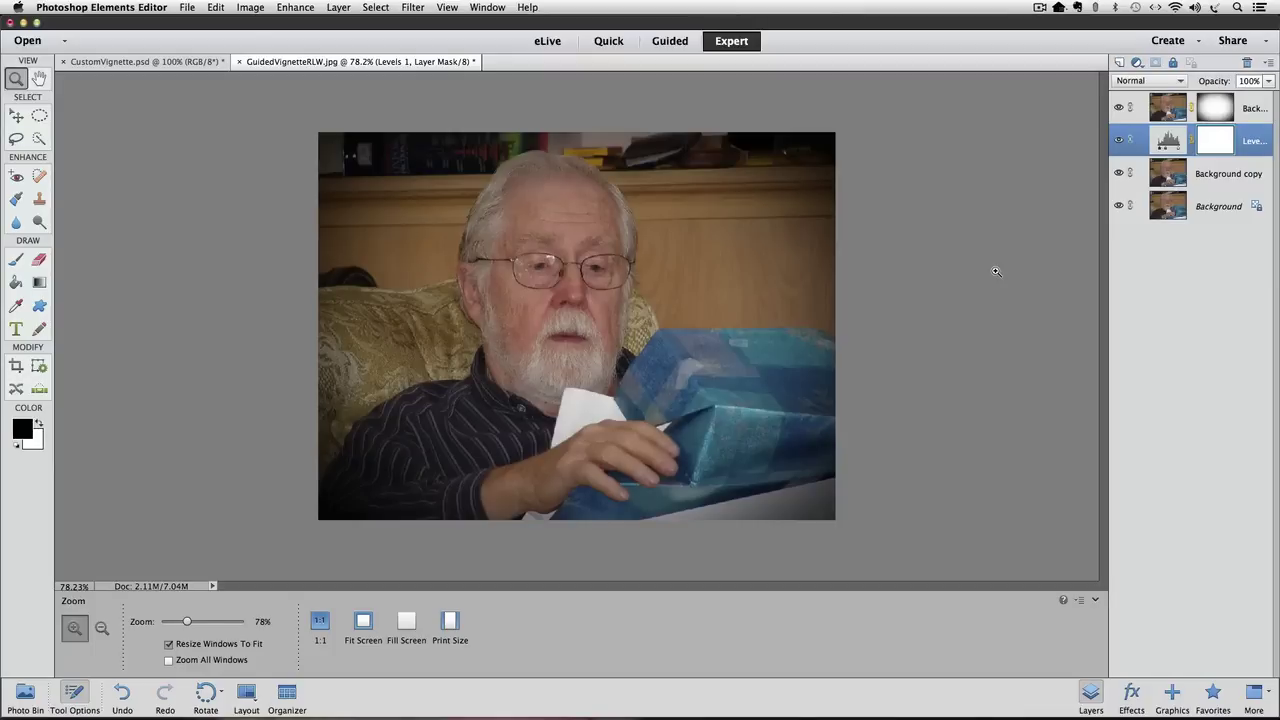
# Step: Switch to CustomVignette.psd and add a new empty Layer 1 above Background
pyautogui.click(160, 62)
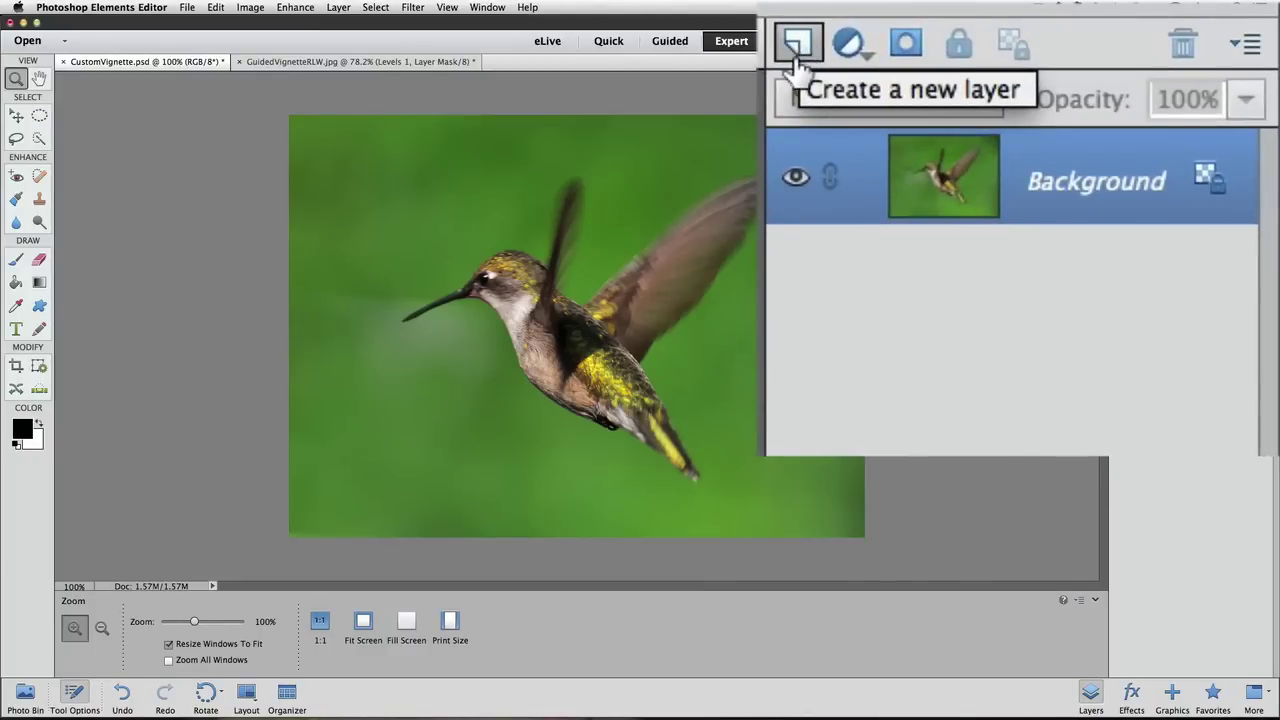
pyautogui.click(797, 46)
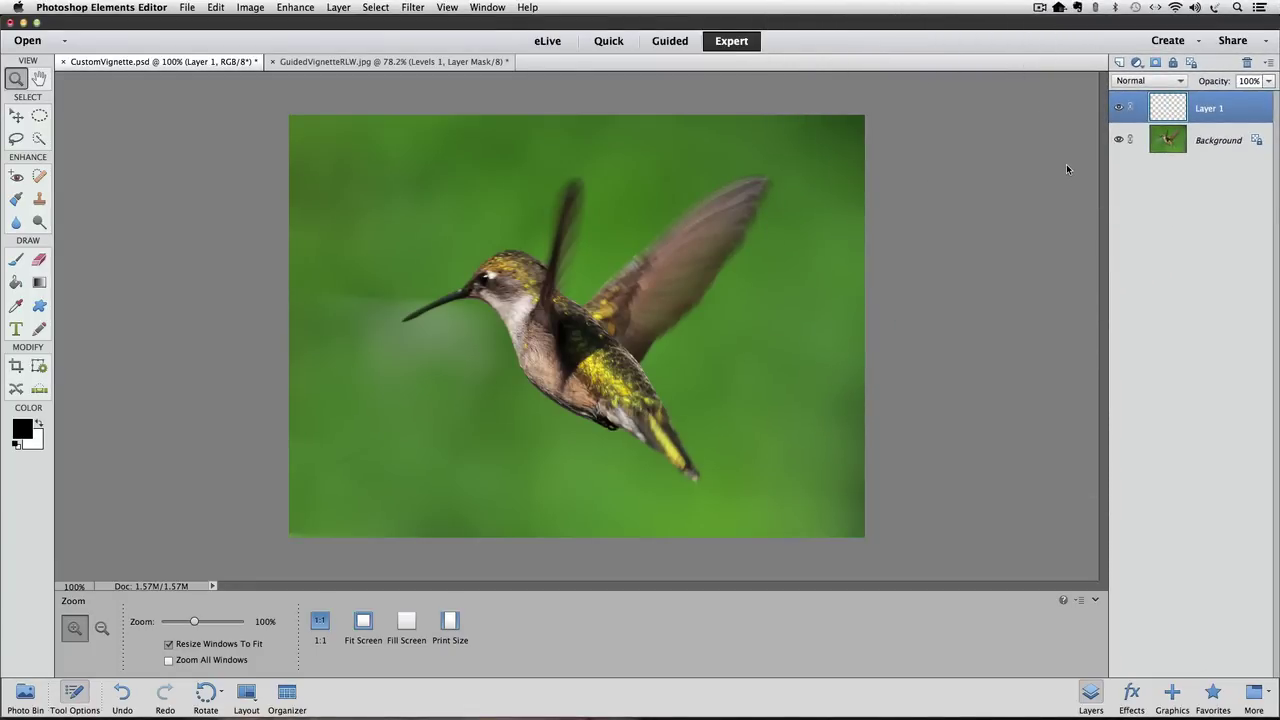
# Step: Fill Layer 1 with Black using Edit > Fill Layer
pyautogui.click(215, 7)
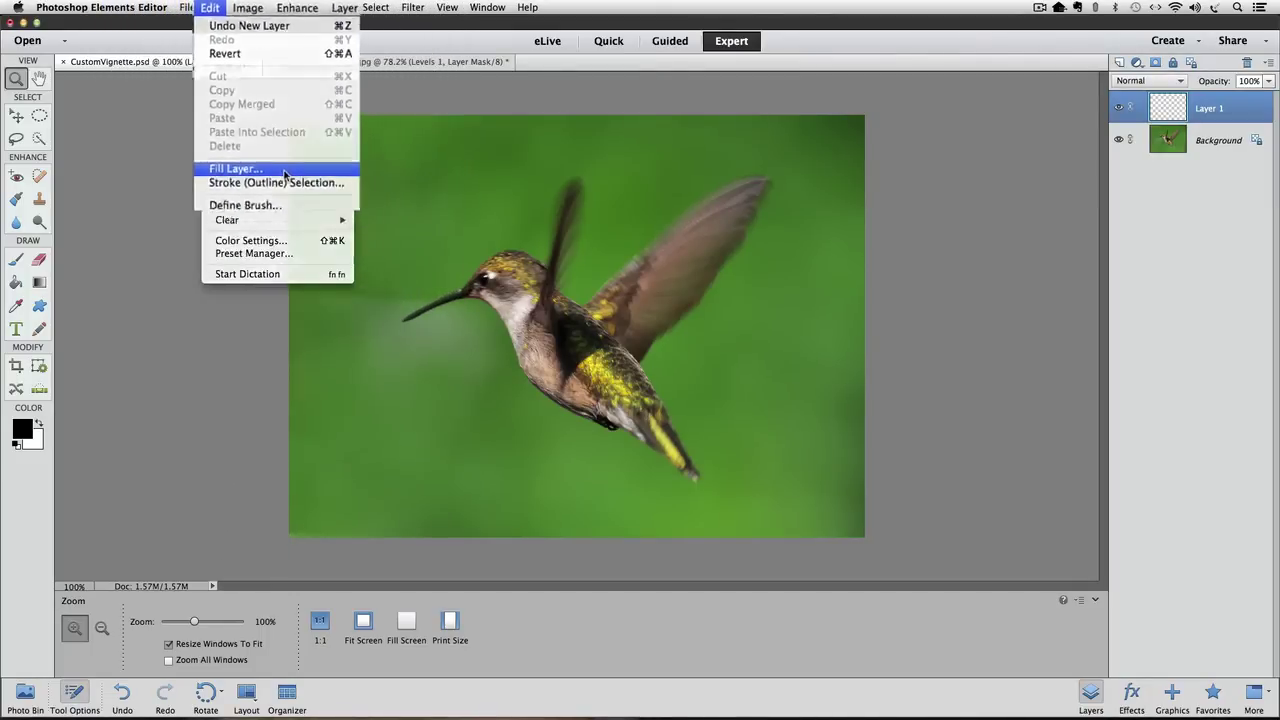
pyautogui.click(283, 159)
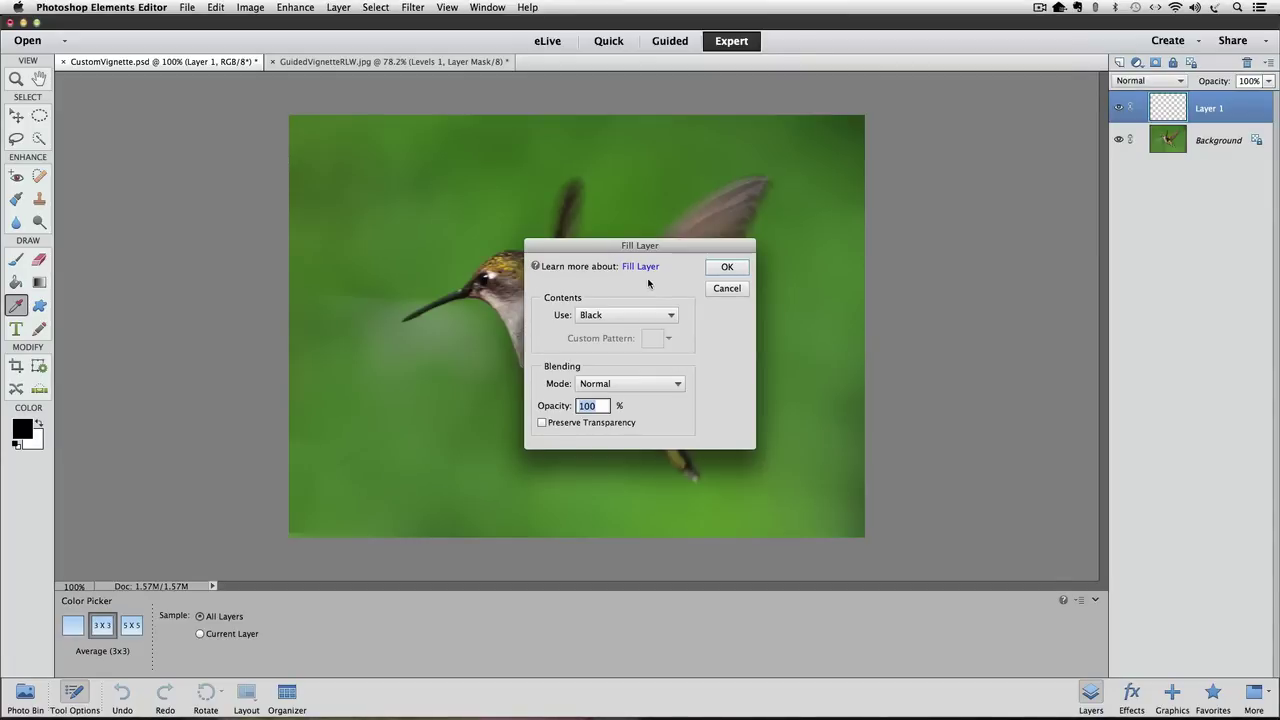
pyautogui.click(650, 316)
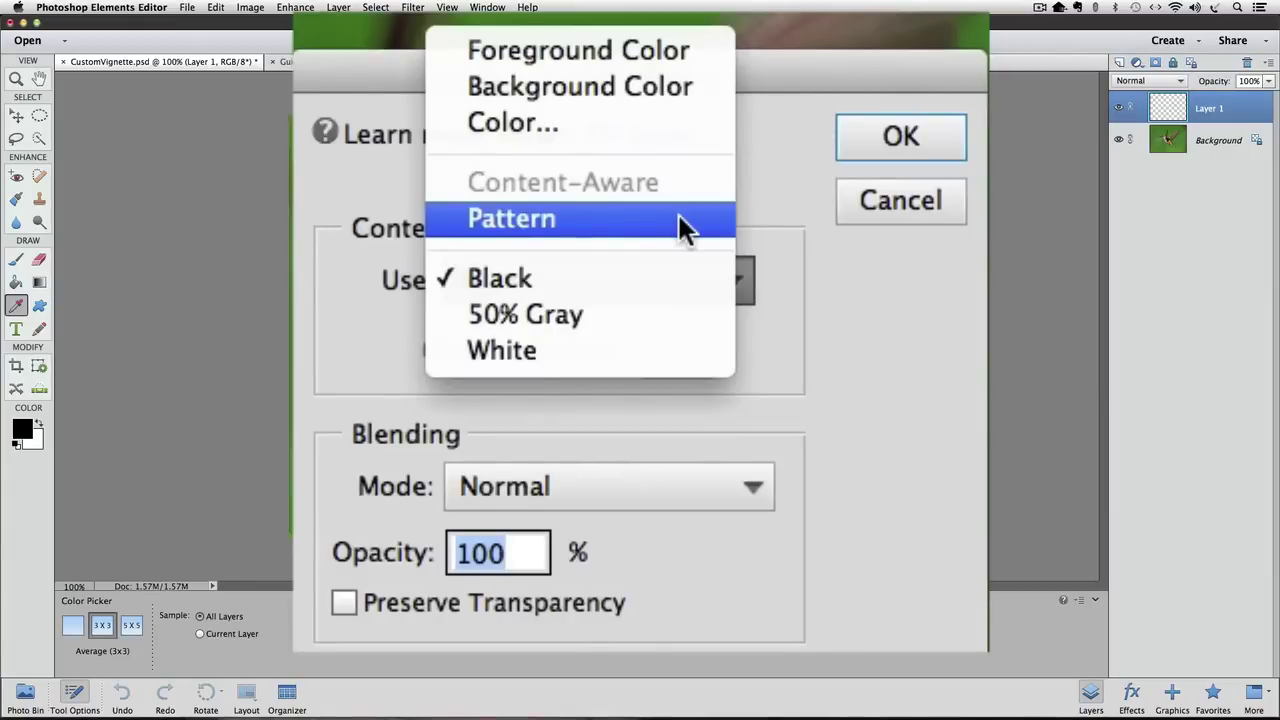
pyautogui.click(570, 280)
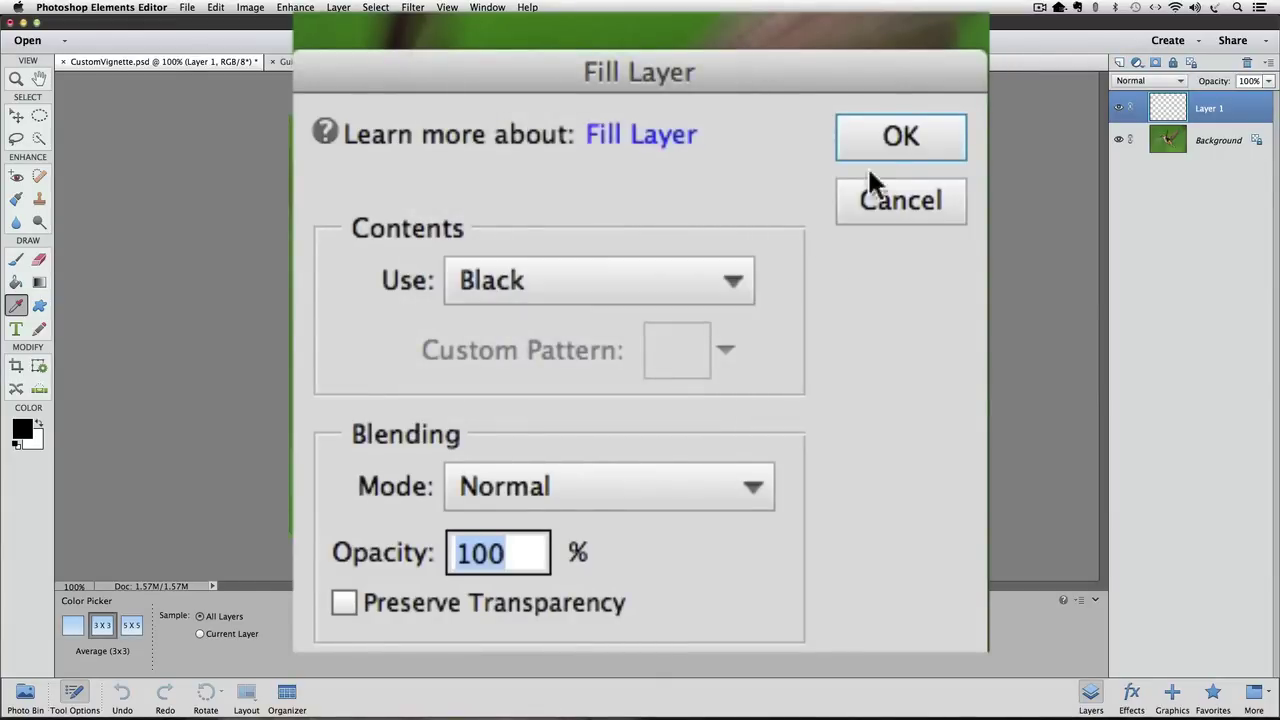
pyautogui.click(880, 152)
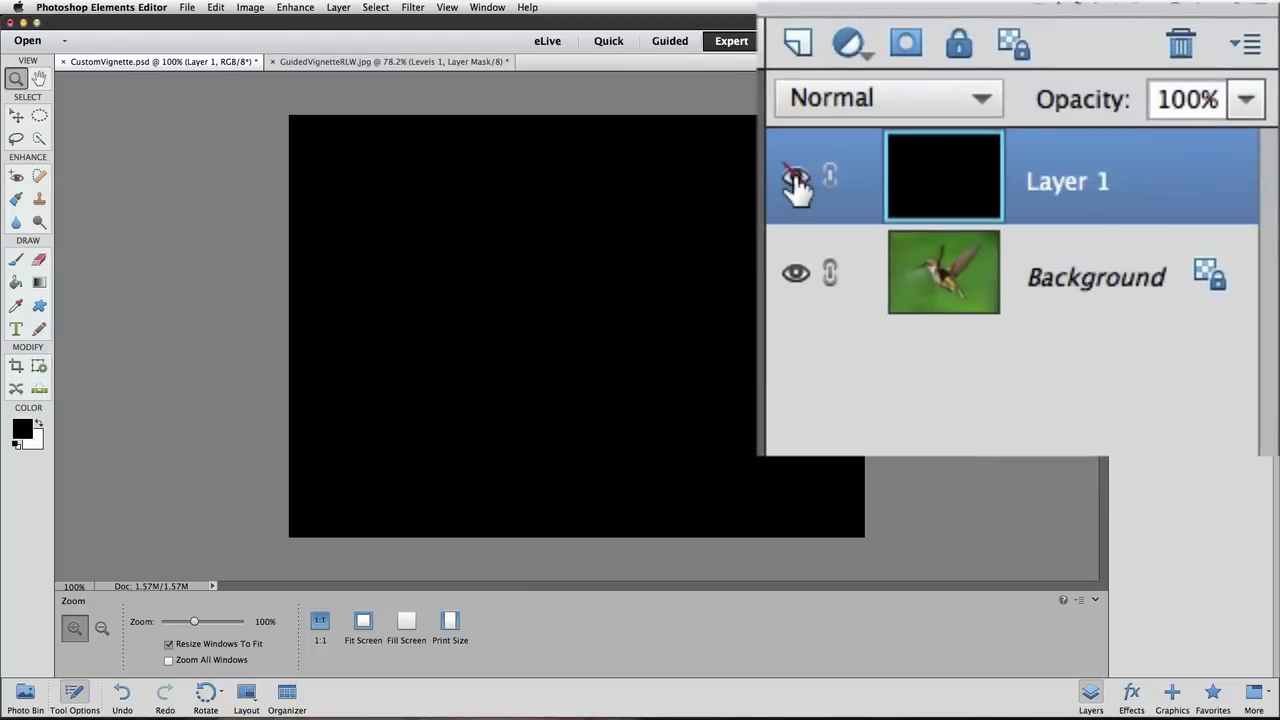
# Step: Hide the black Layer 1 and pick the Elliptical Marquee tool
pyautogui.click(796, 180)
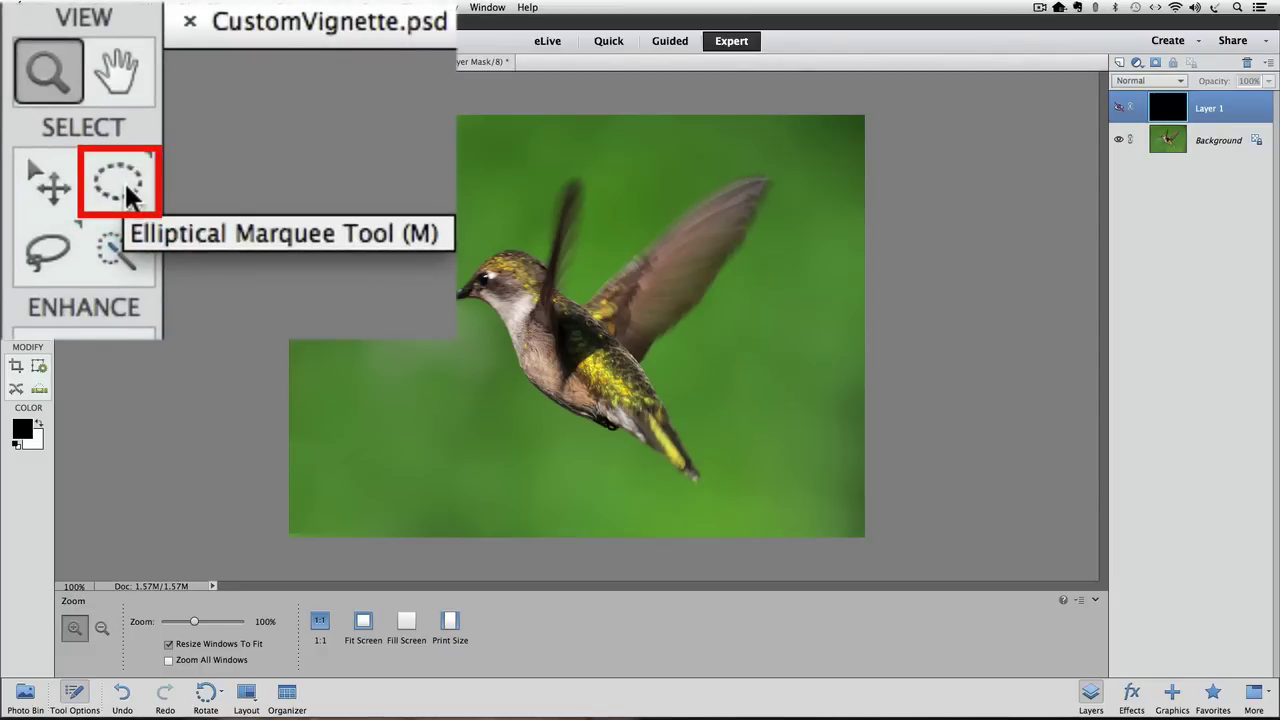
pyautogui.click(125, 191)
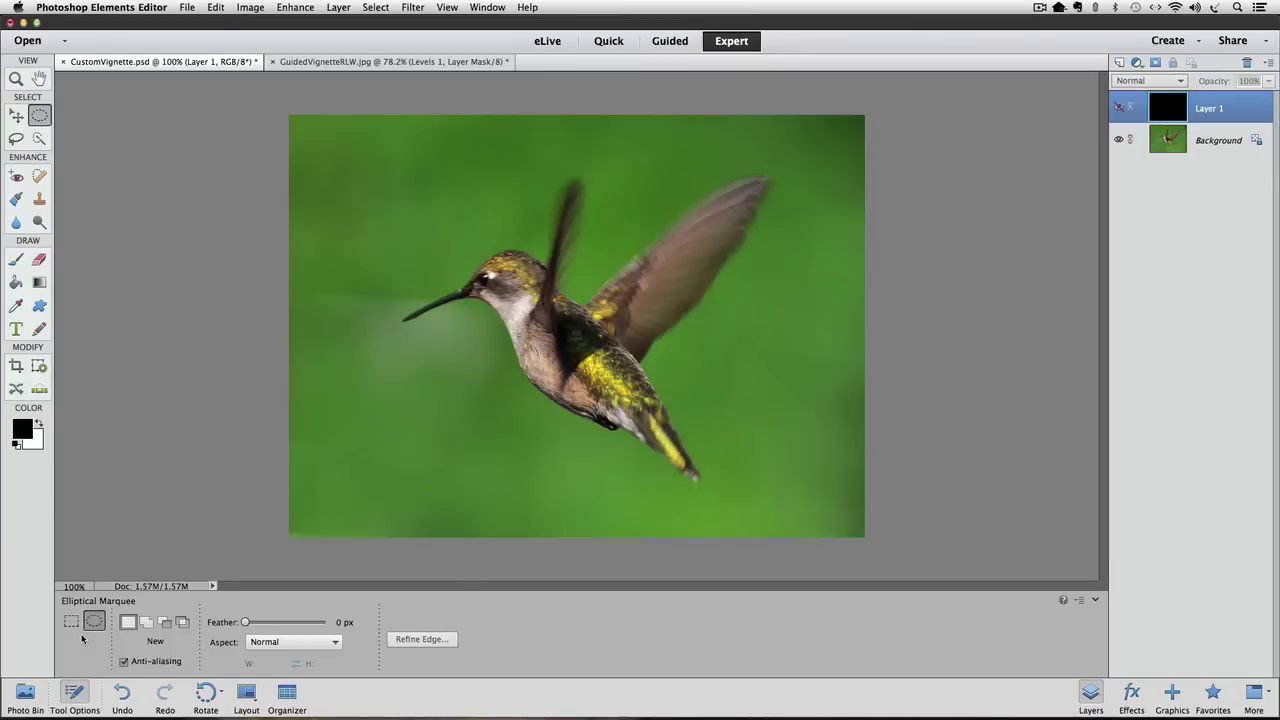
pyautogui.click(71, 621)
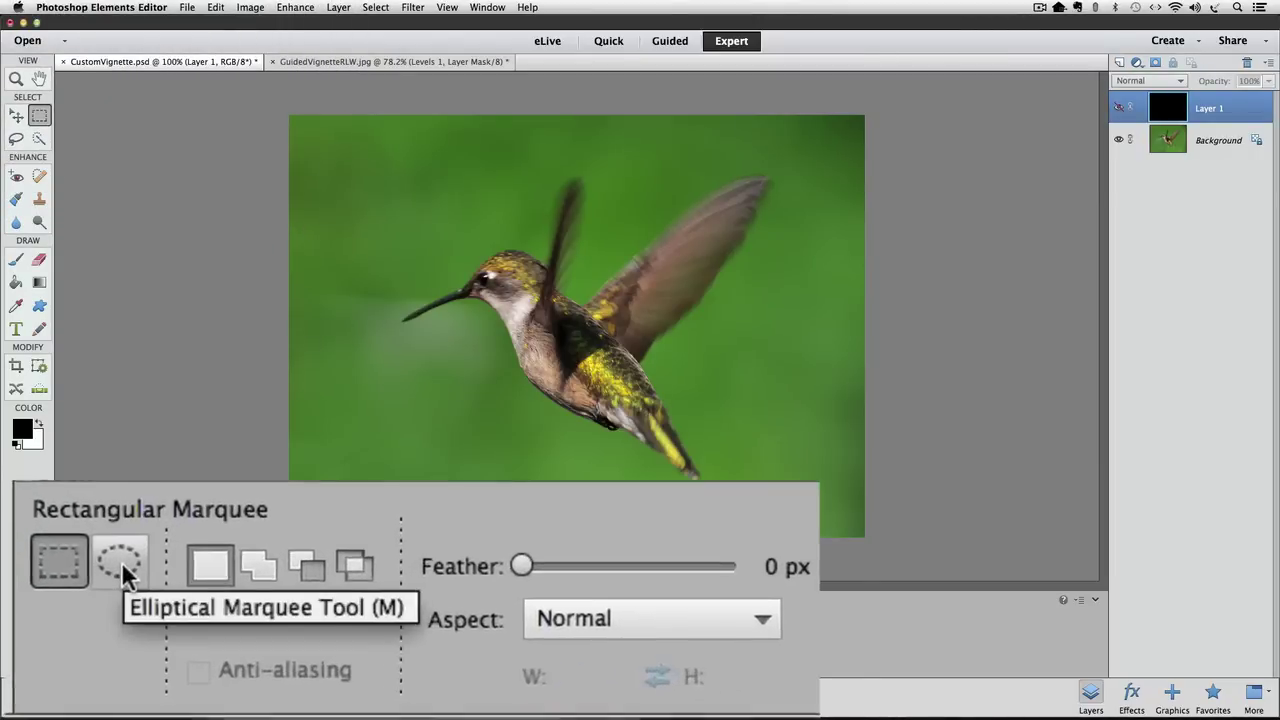
pyautogui.click(138, 548)
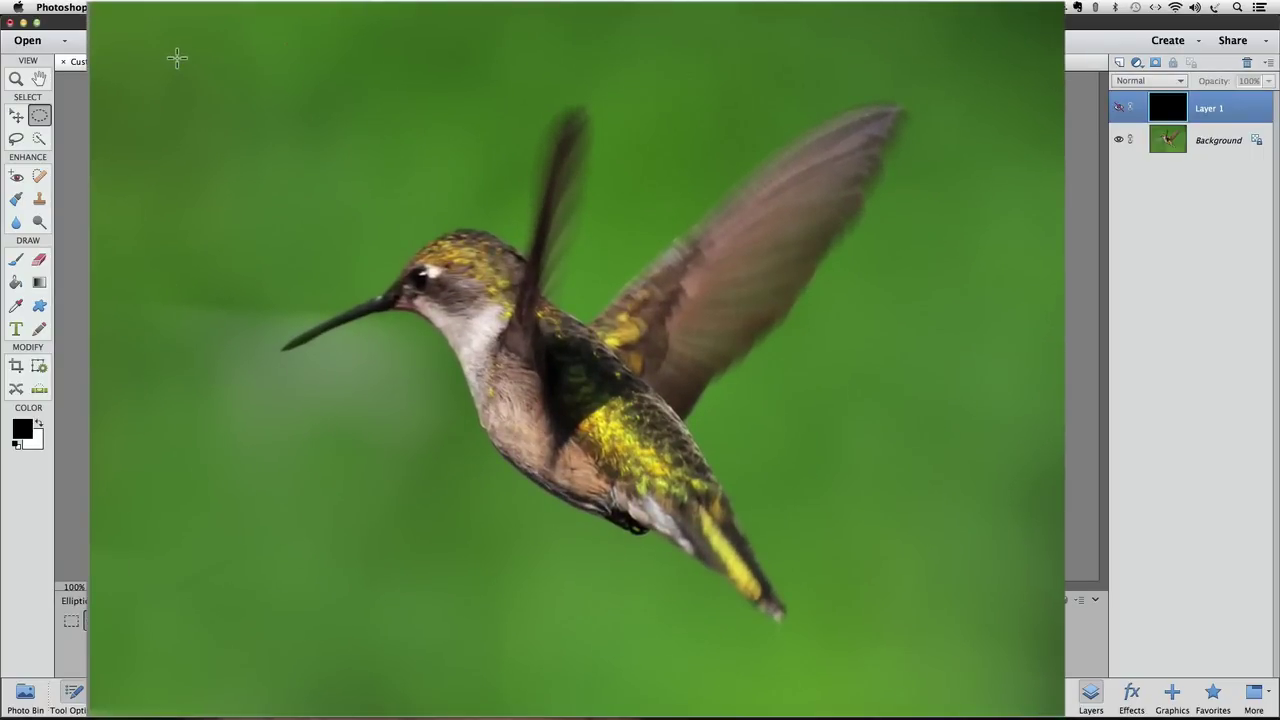
# Step: Draw a large oval selection and shift it up and right to centre it on the hummingbird
pyautogui.moveTo(176, 58); pyautogui.dragTo(997, 690)
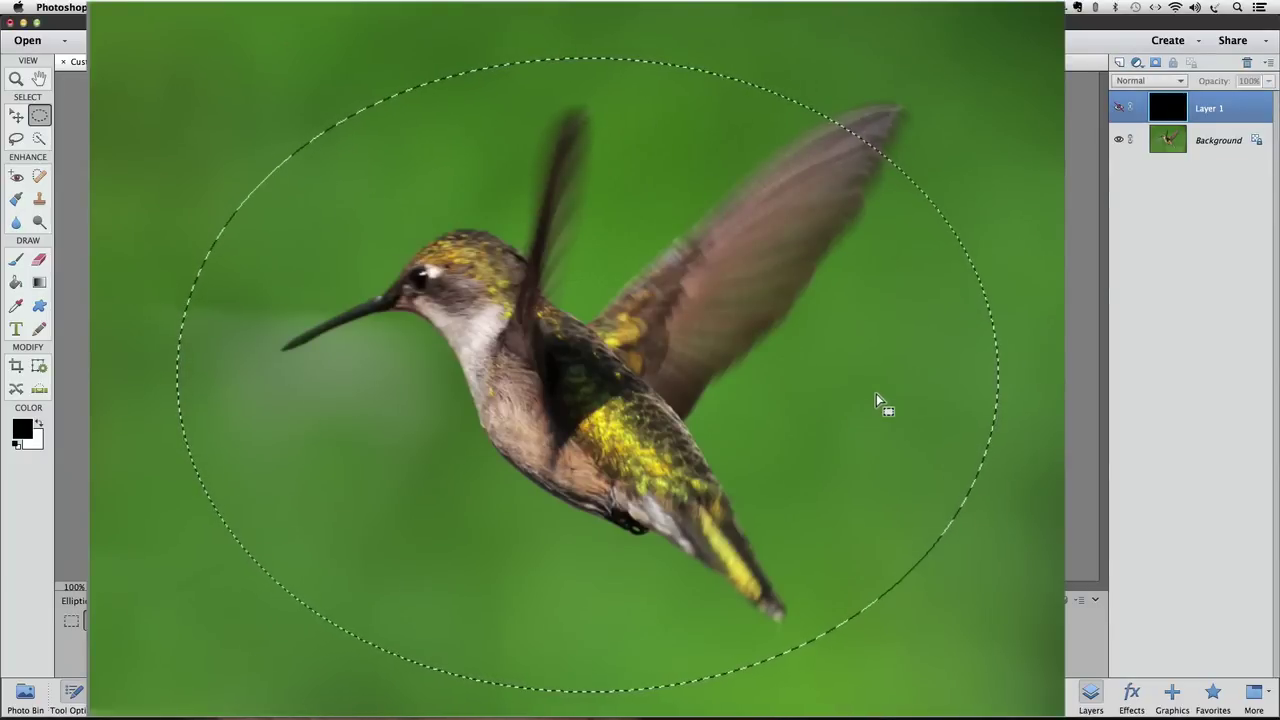
pyautogui.moveTo(877, 393); pyautogui.dragTo(925, 351)
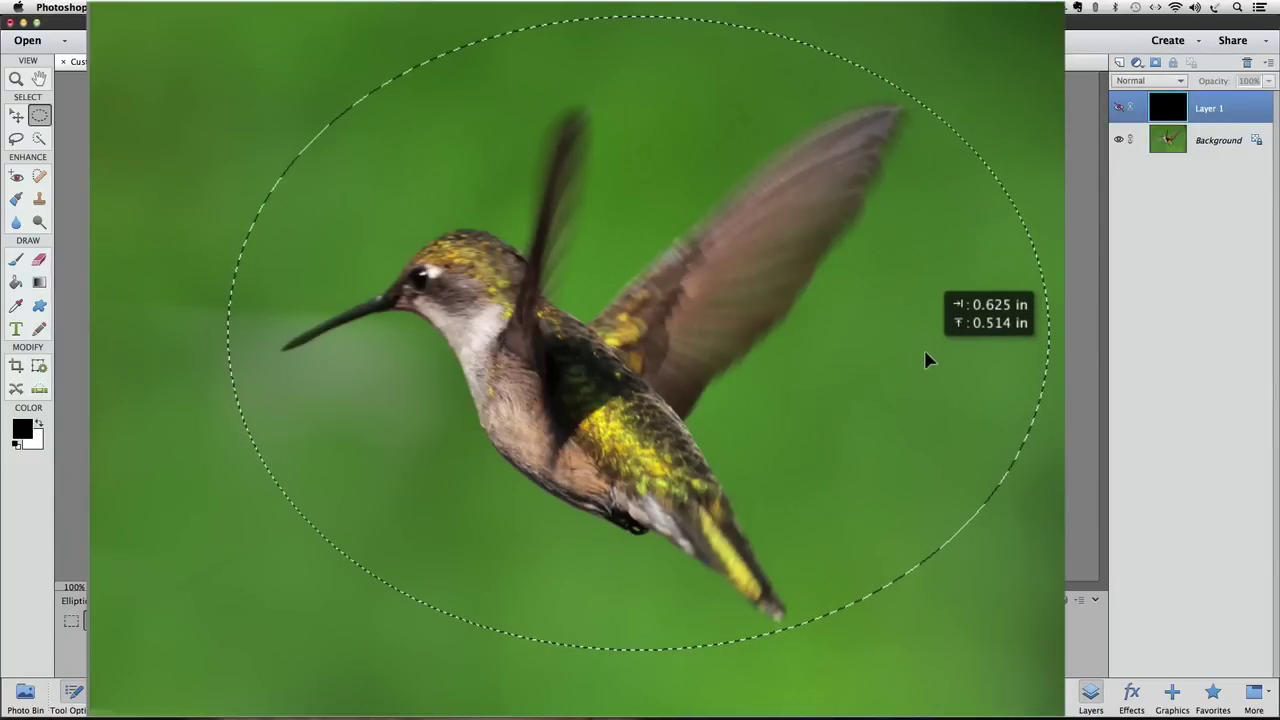
pyautogui.moveTo(924, 350); pyautogui.dragTo(924, 350)
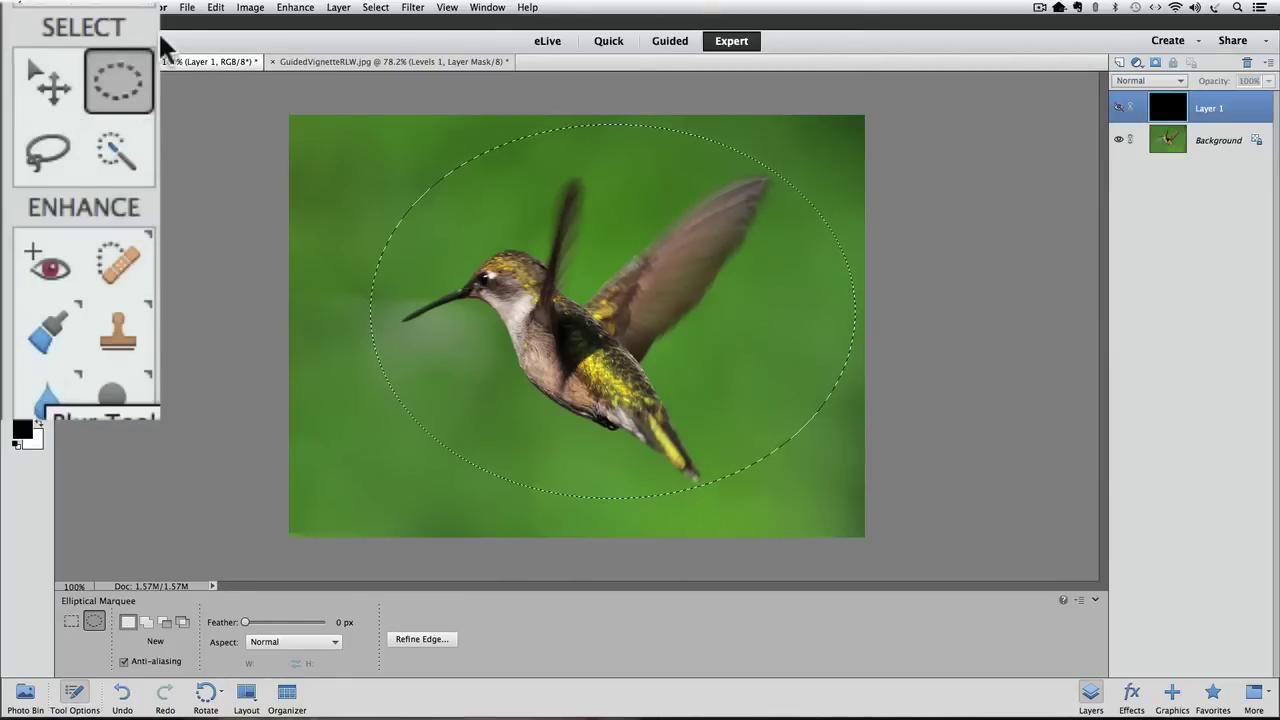
# Step: Try the Red Eye tool on the photo and dismiss the hidden-layer warning
pyautogui.click(48, 267)
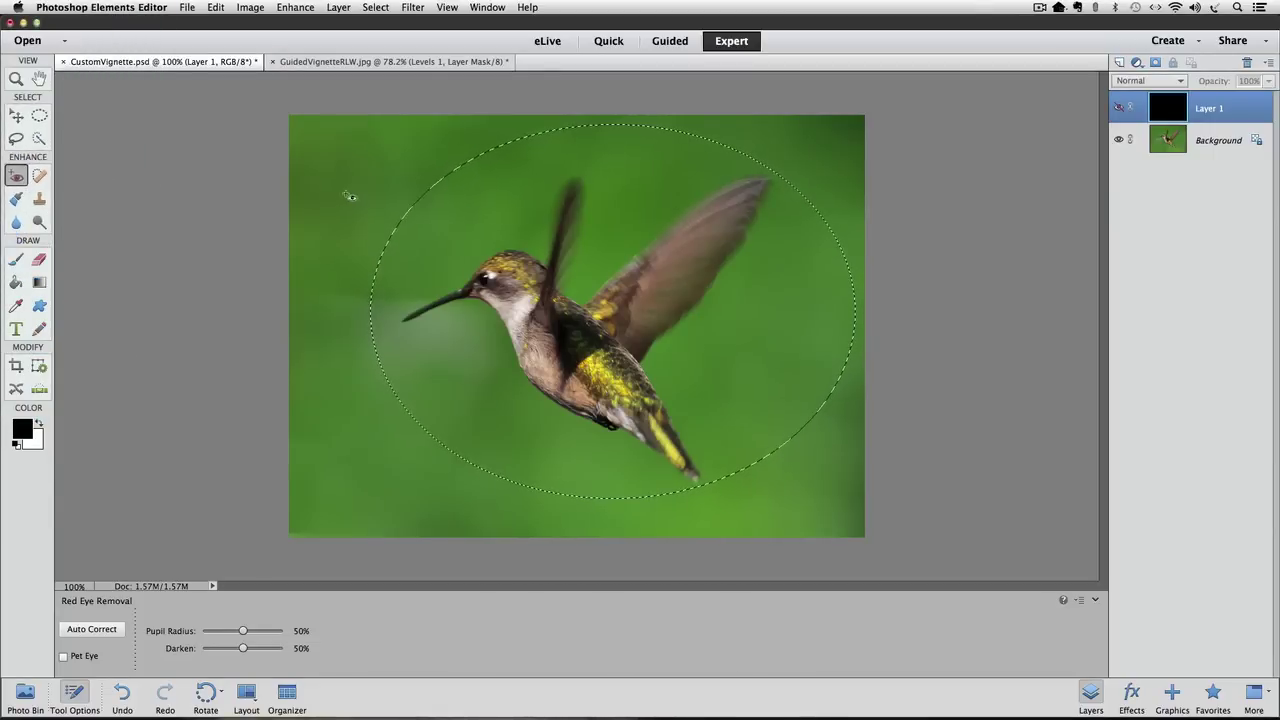
pyautogui.click(430, 175)
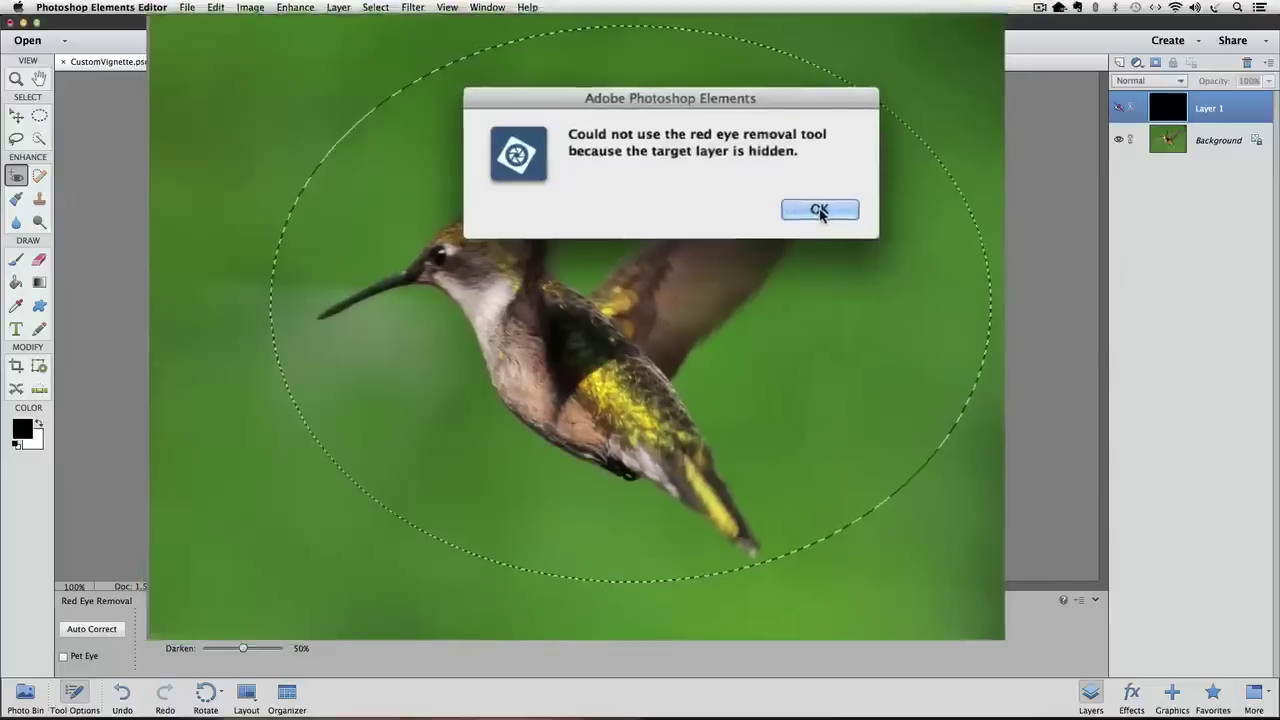
pyautogui.click(855, 225)
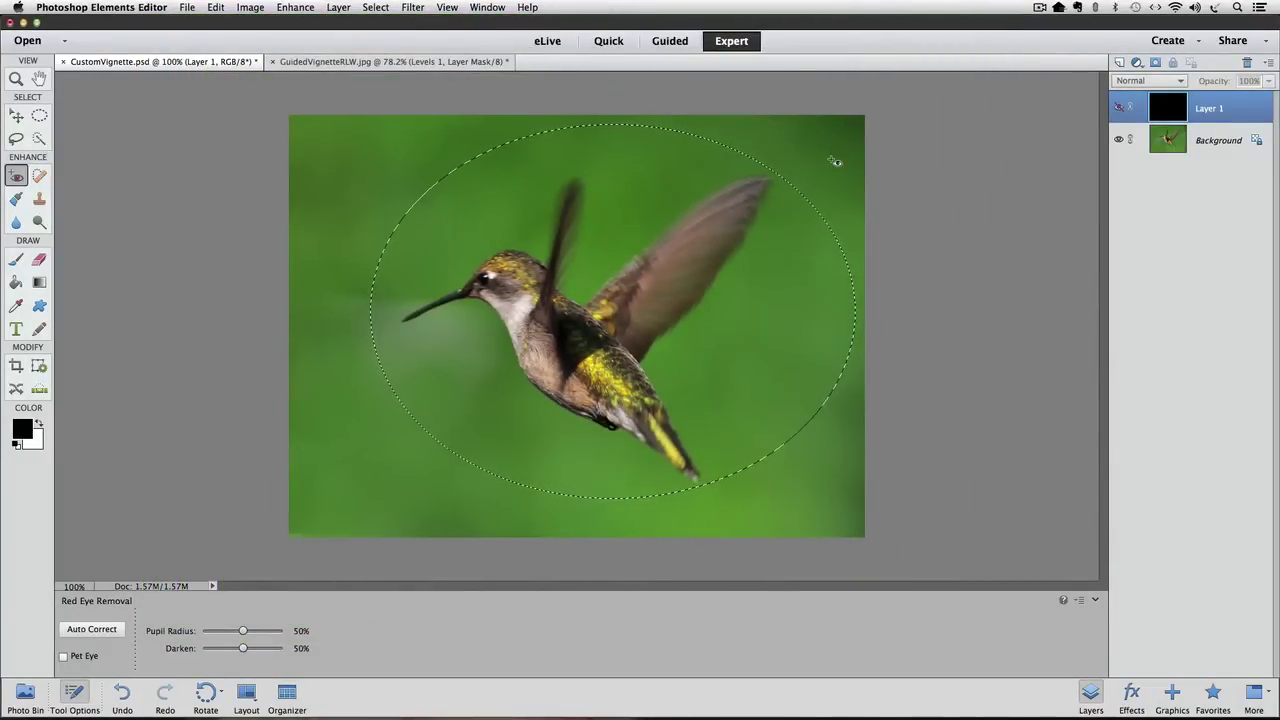
pyautogui.click(378, 7)
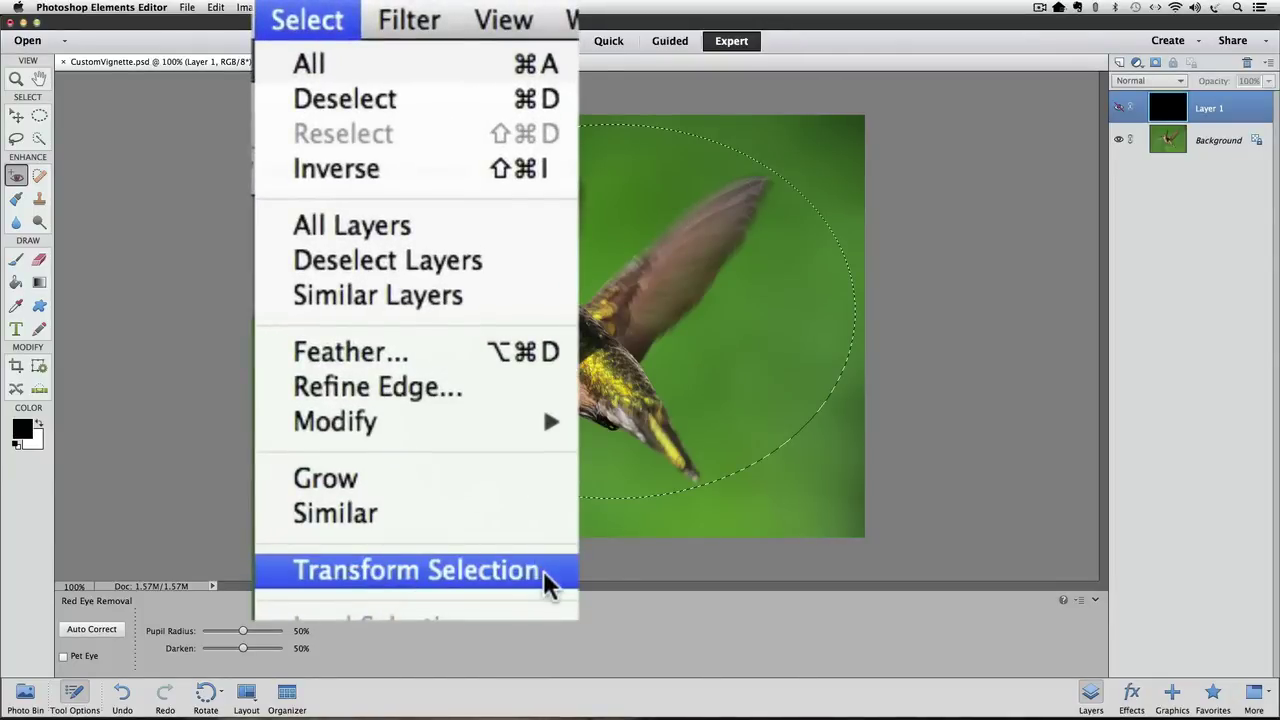
# Step: Transform the oval selection, widening it leftward and adjusting its top and bottom edges
pyautogui.click(545, 576)
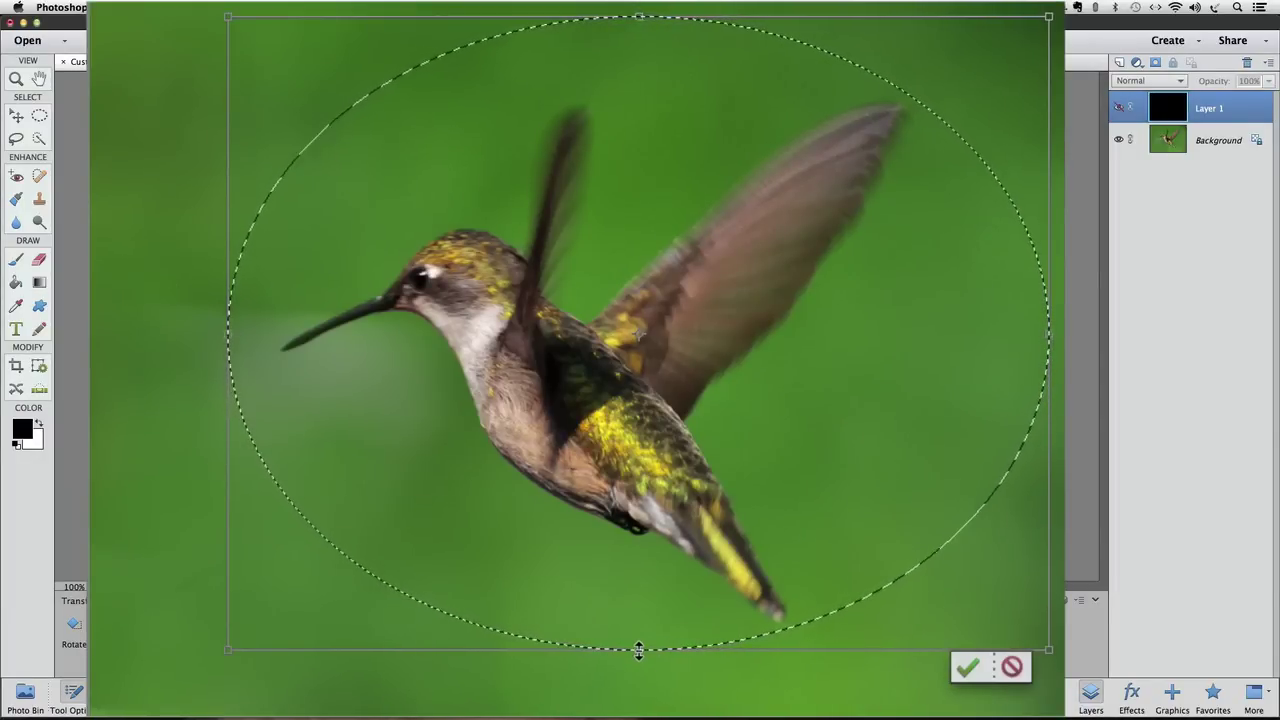
pyautogui.moveTo(639, 650); pyautogui.dragTo(640, 699)
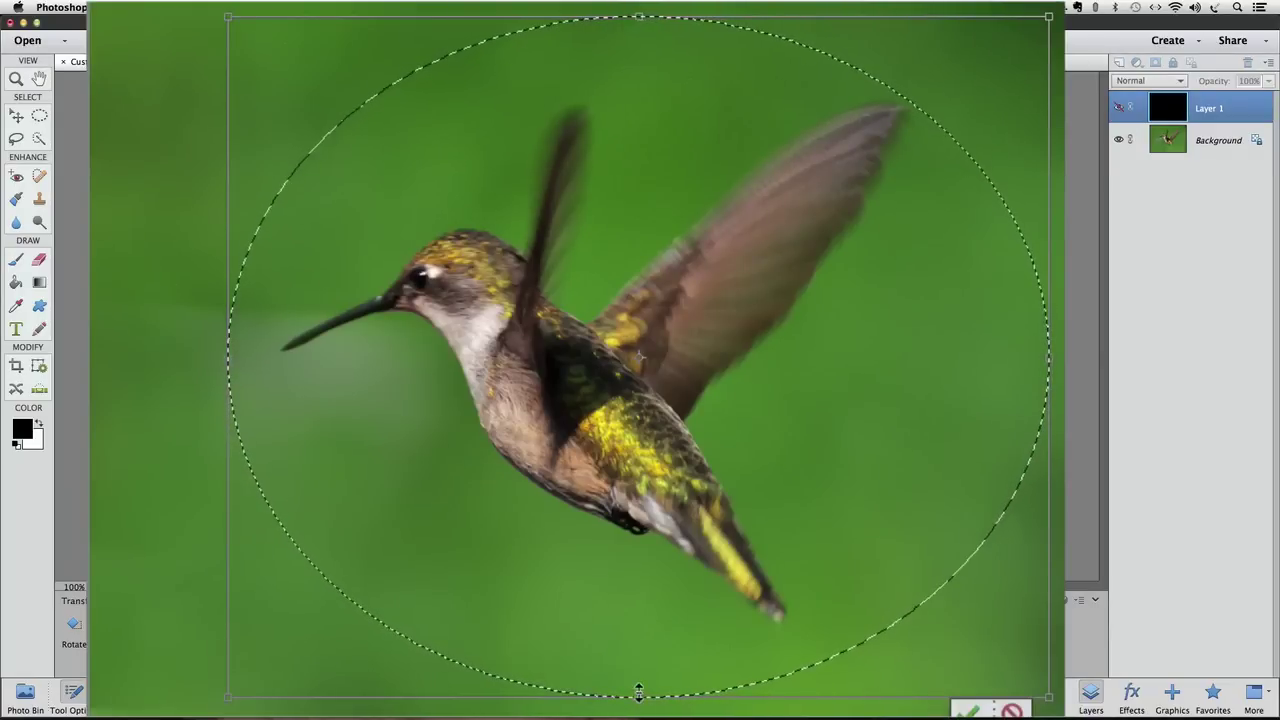
pyautogui.moveTo(638, 693); pyautogui.dragTo(636, 672)
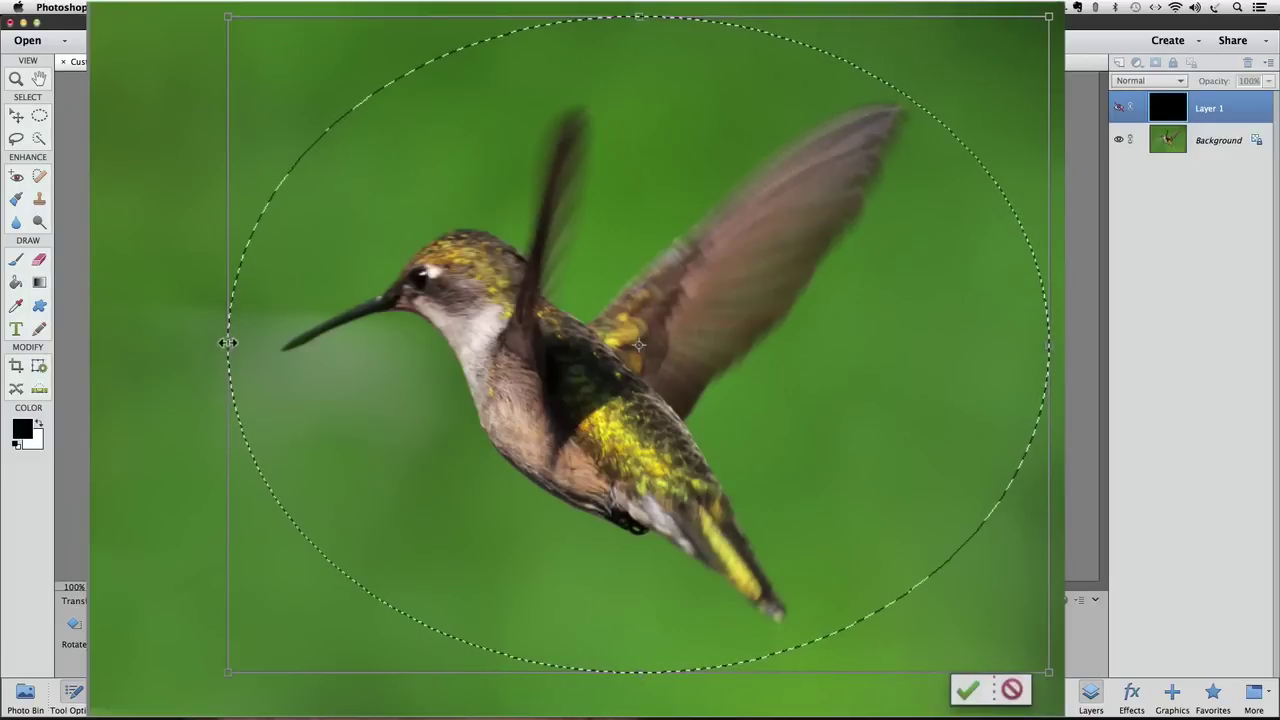
pyautogui.moveTo(230, 345); pyautogui.dragTo(207, 344)
pyautogui.moveTo(209, 16); pyautogui.dragTo(204, 34)
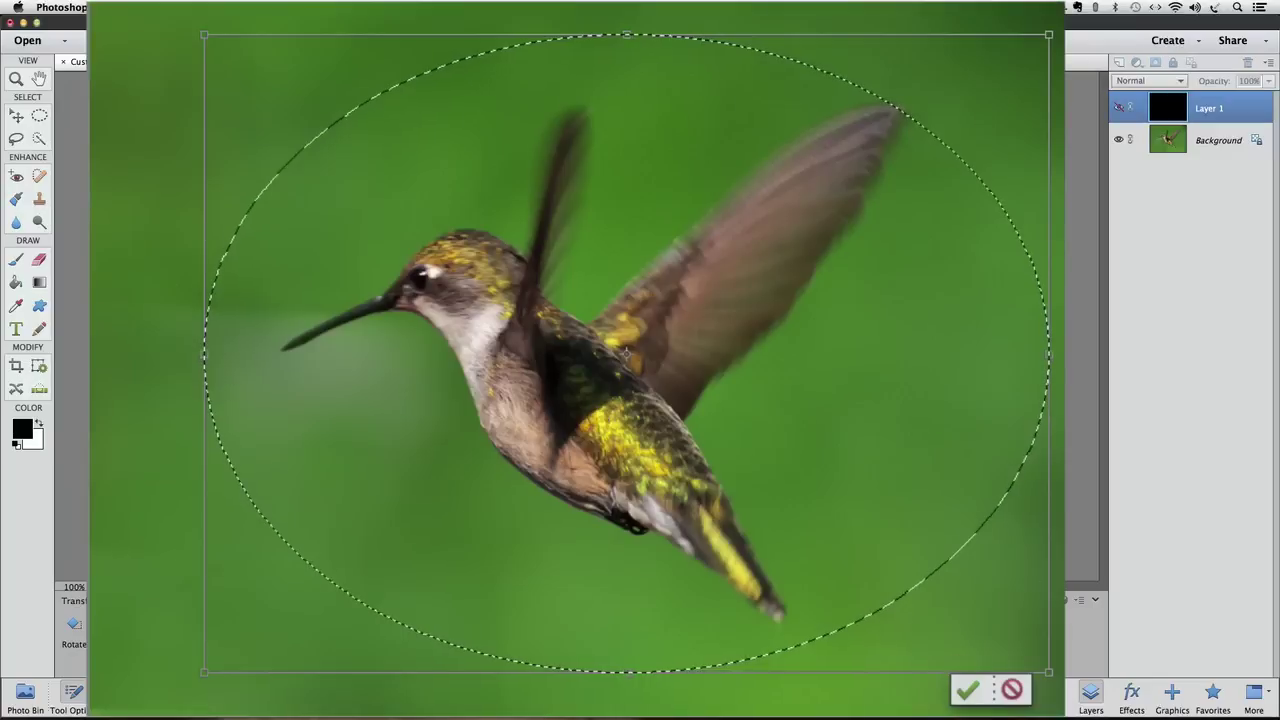
pyautogui.click(966, 690)
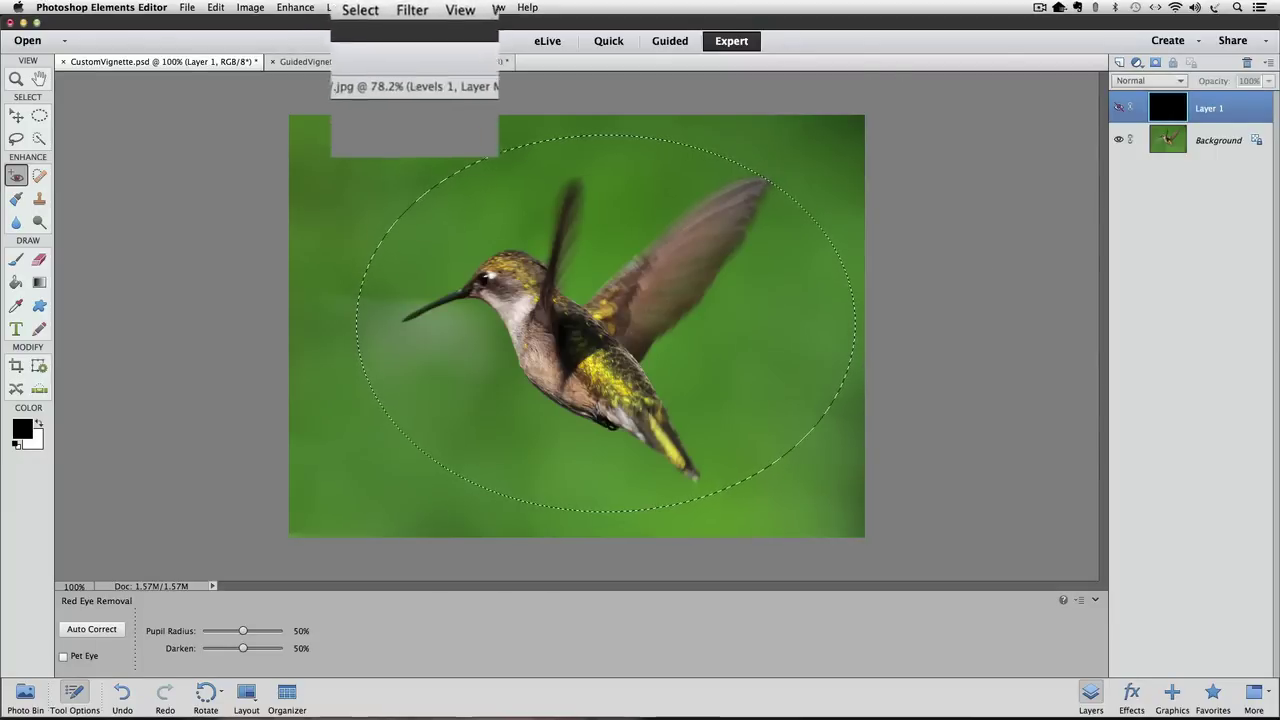
# Step: Invert the oval selection with Select > Inverse and make black Layer 1 visible
pyautogui.click(375, 7)
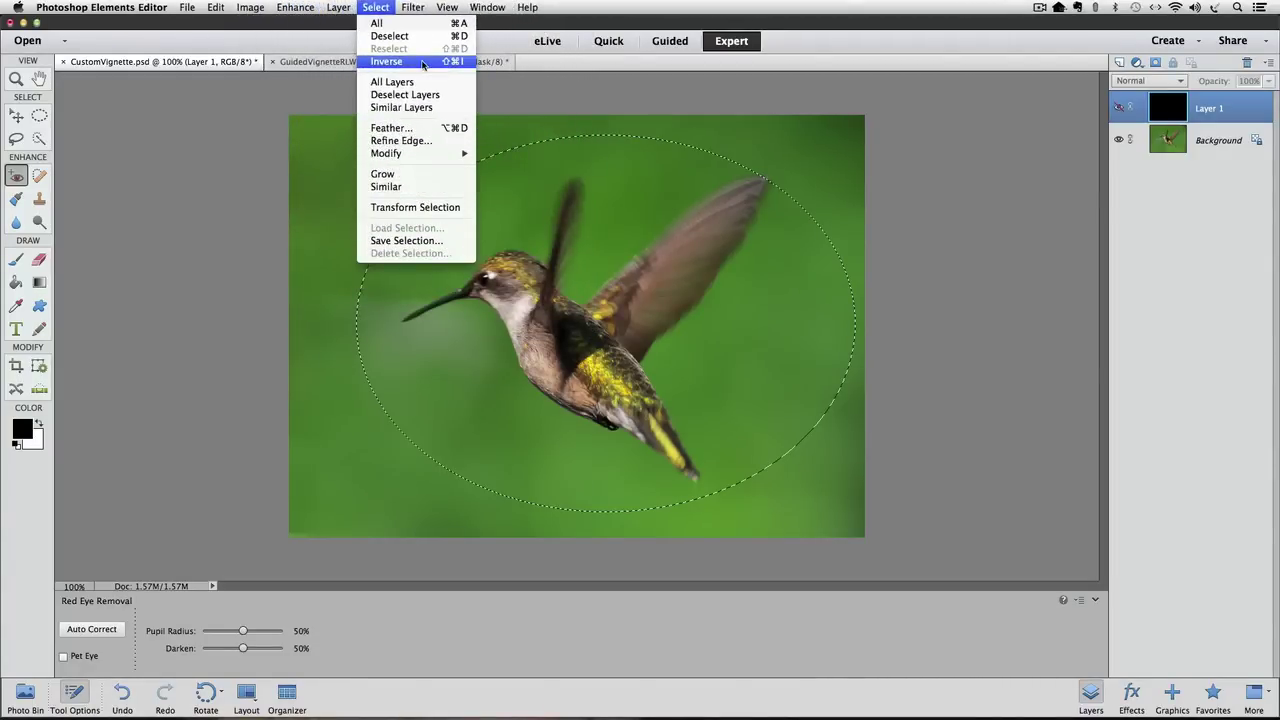
pyautogui.click(423, 62)
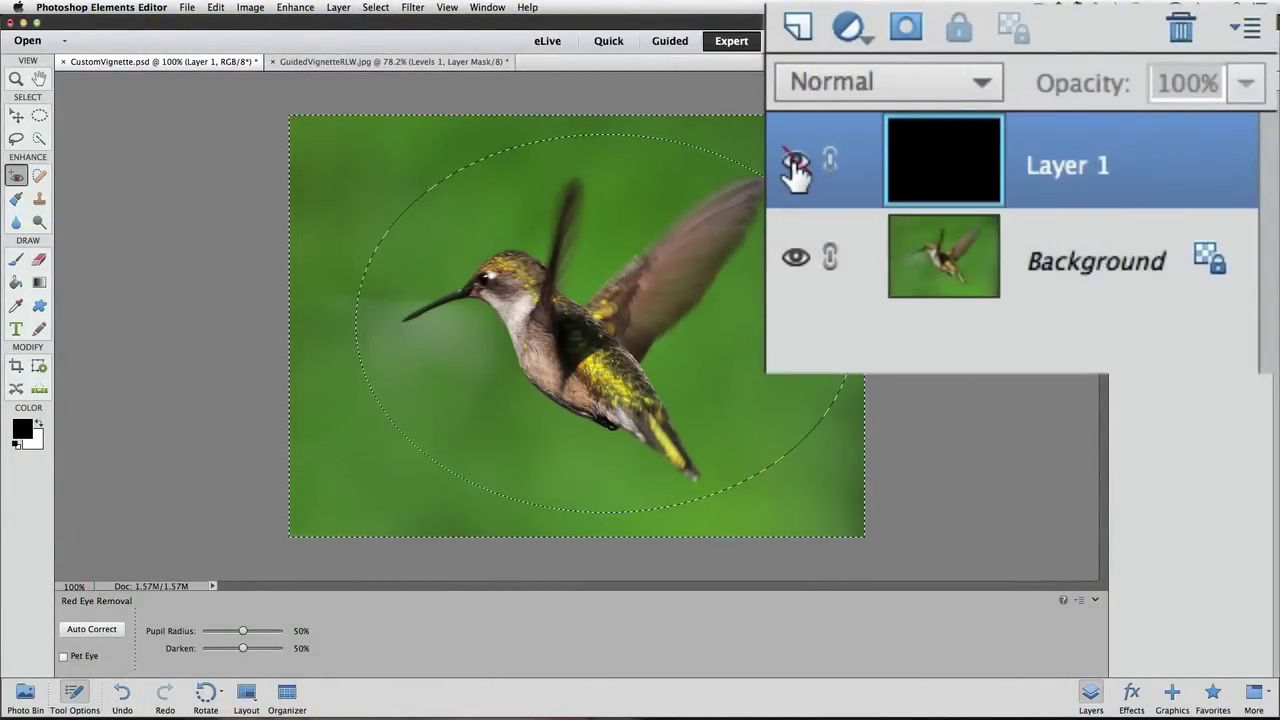
pyautogui.click(1097, 108)
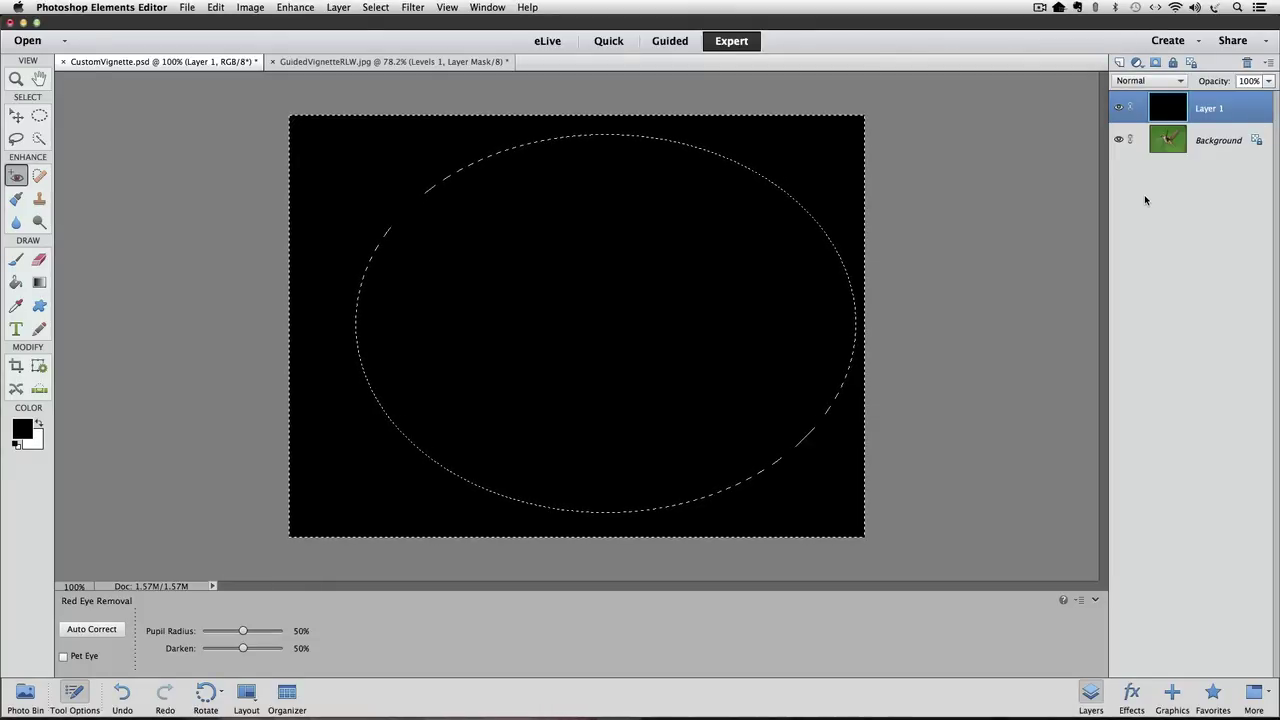
# Step: Add a layer mask to Layer 1 from the inverted oval selection
pyautogui.click(1155, 62)
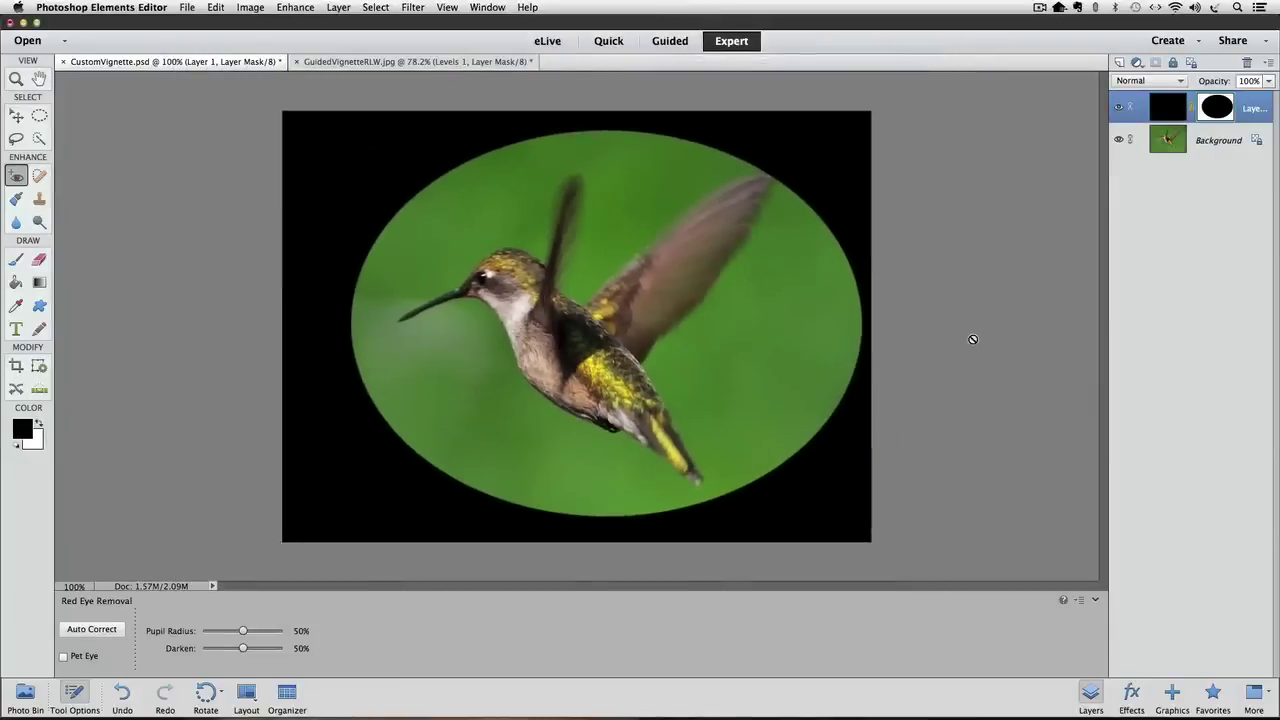
# Step: Apply a Gaussian Blur of about 133 pixels radius to Layer 1's mask
pyautogui.click(420, 7)
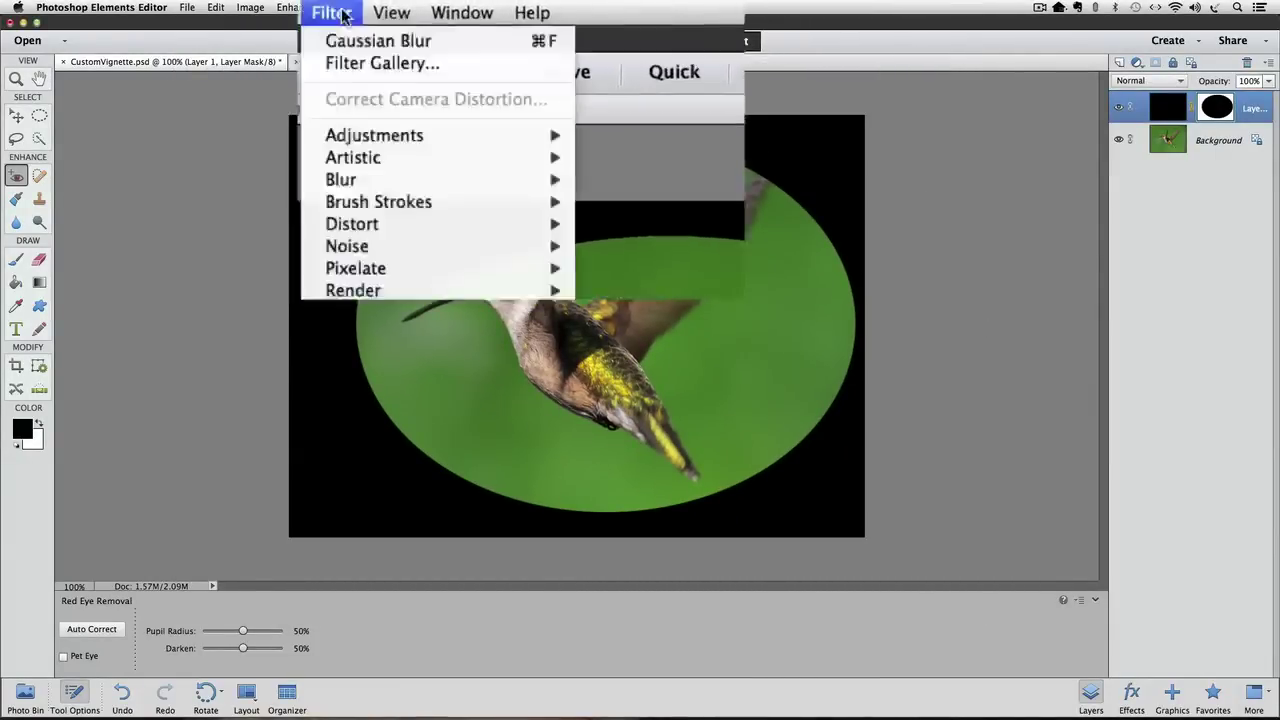
pyautogui.moveTo(431, 140)
pyautogui.moveTo(298, 268)
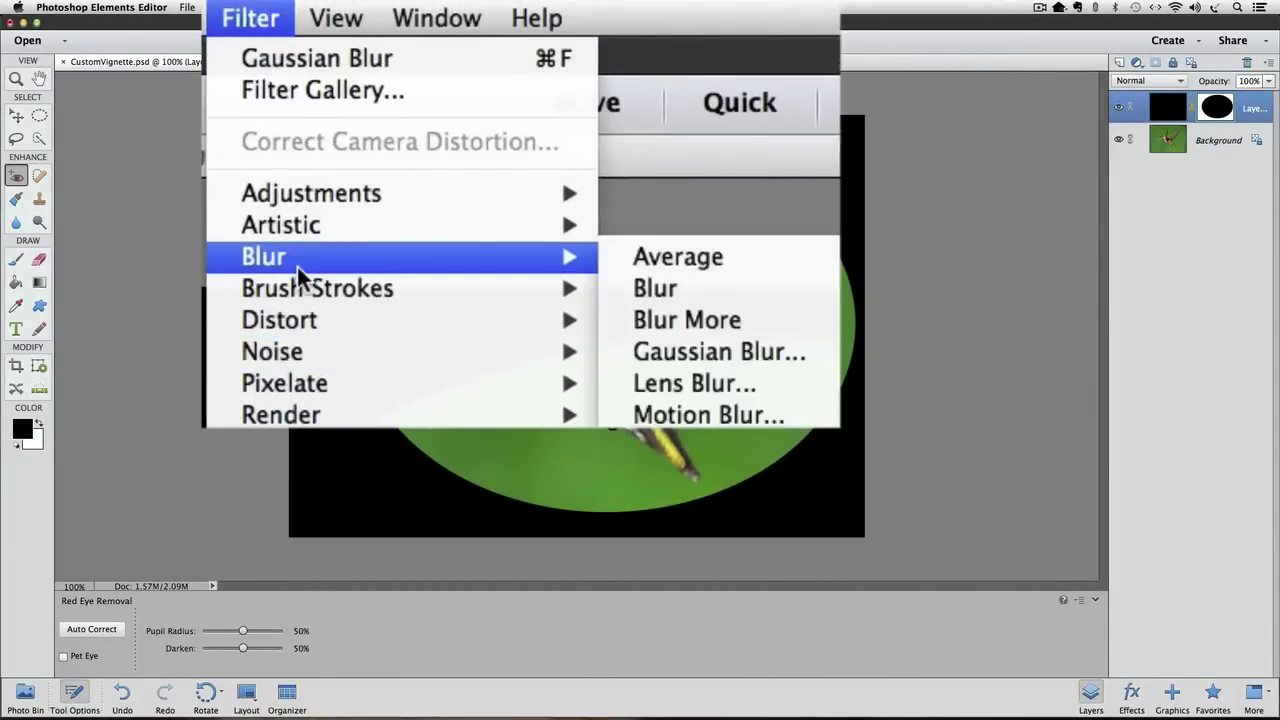
pyautogui.click(821, 364)
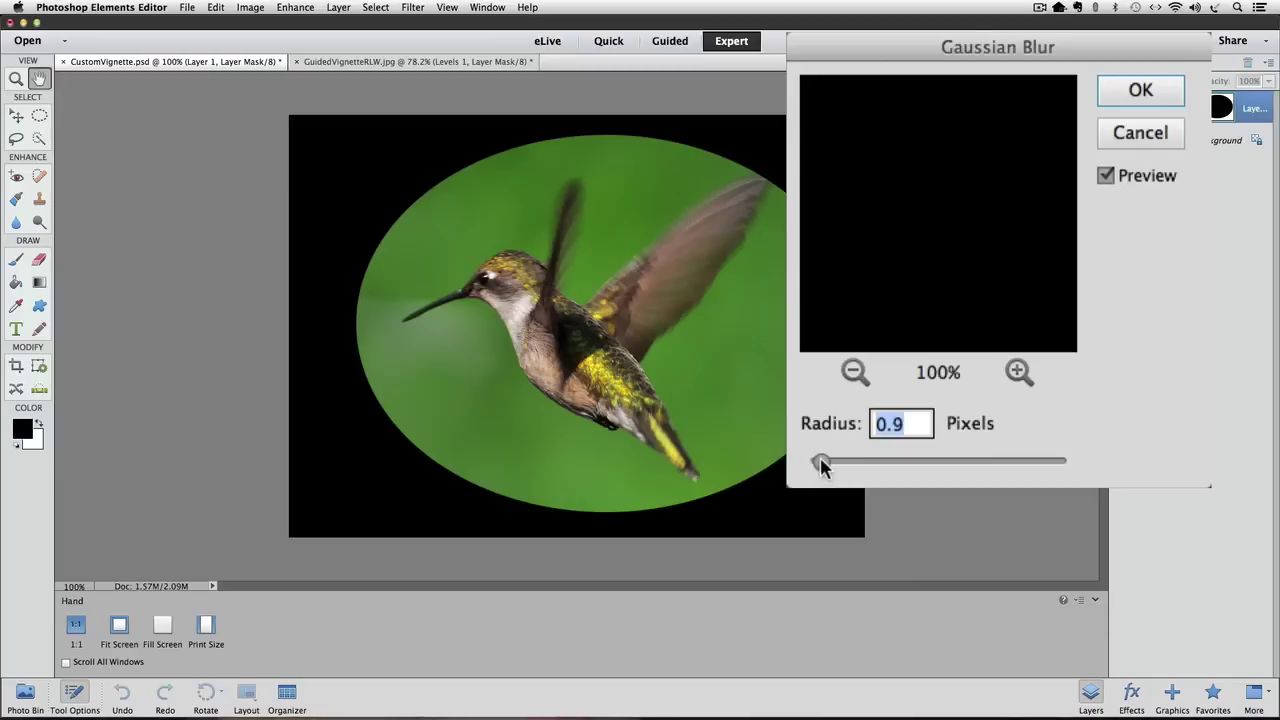
pyautogui.moveTo(848, 454); pyautogui.dragTo(986, 464)
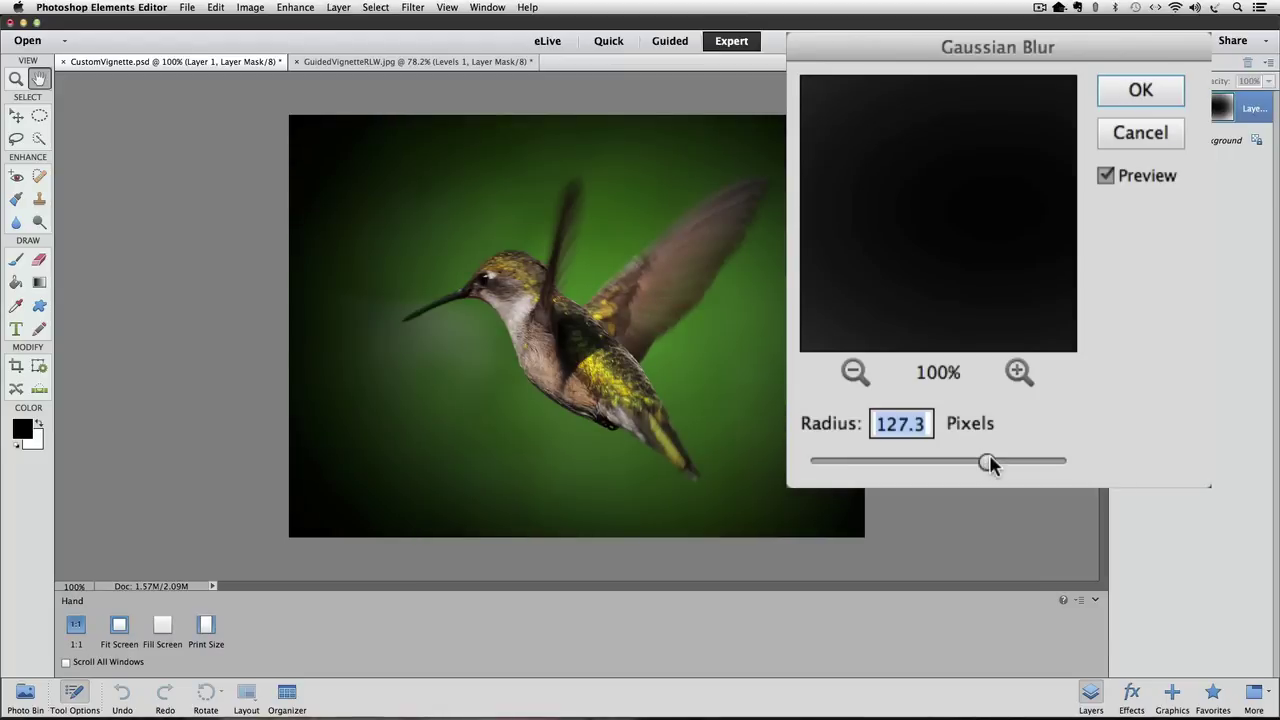
pyautogui.moveTo(988, 455)
pyautogui.mouseDown()
pyautogui.moveTo(1006, 457)
pyautogui.moveTo(989, 455)
pyautogui.mouseUp()
pyautogui.click(1139, 90)
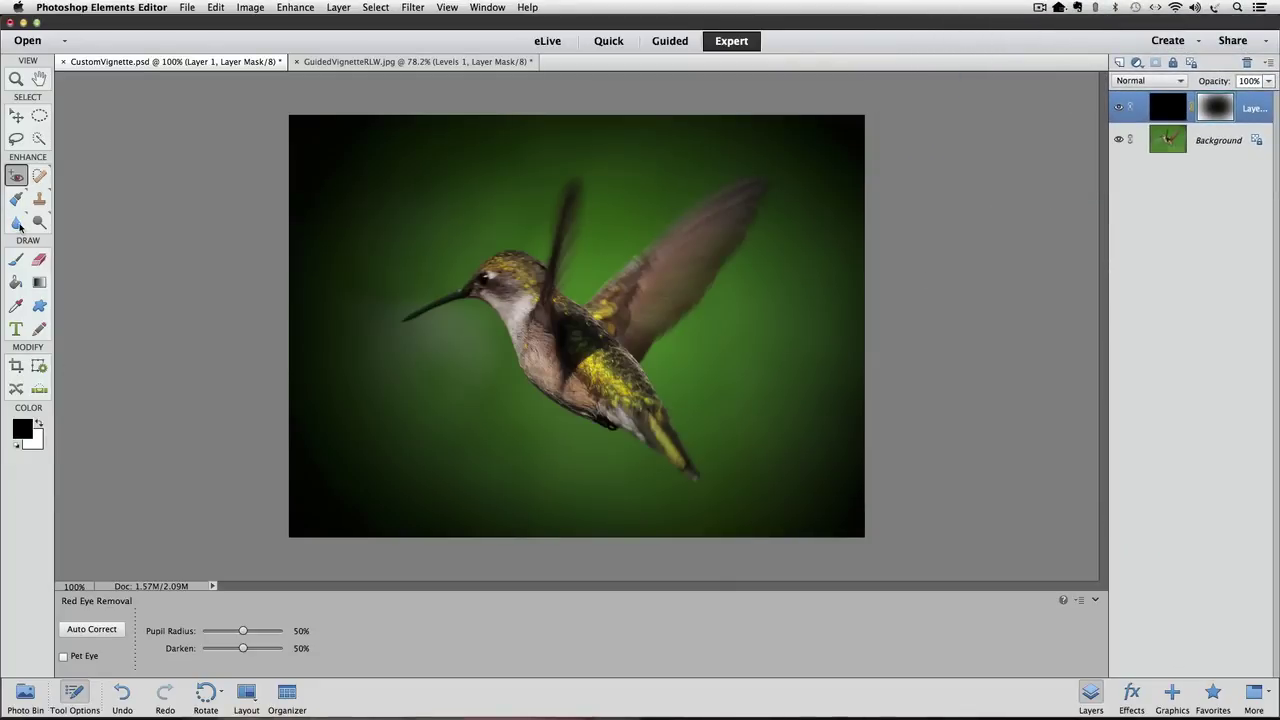
# Step: Select the Brush tool with the Soft Round 24 tip and adjust its size
pyautogui.click(16, 259)
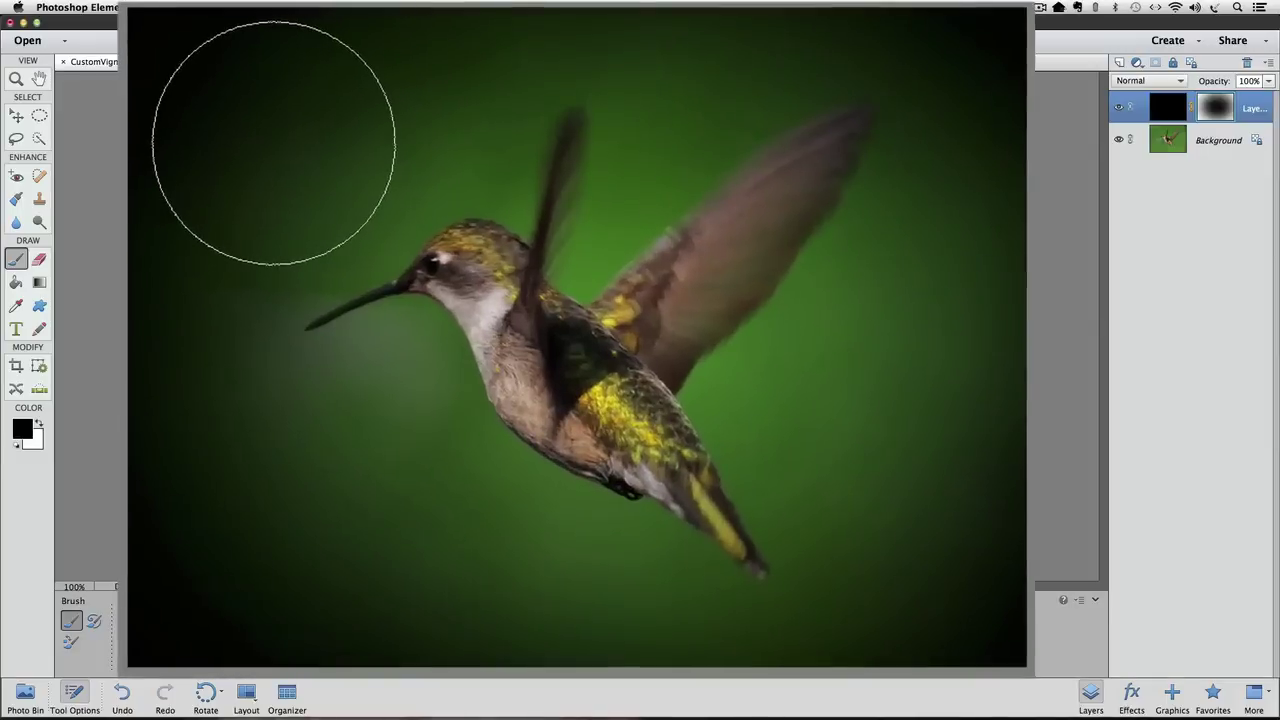
pyautogui.press('[')
pyautogui.press('[')
pyautogui.press('[')
pyautogui.press('[')
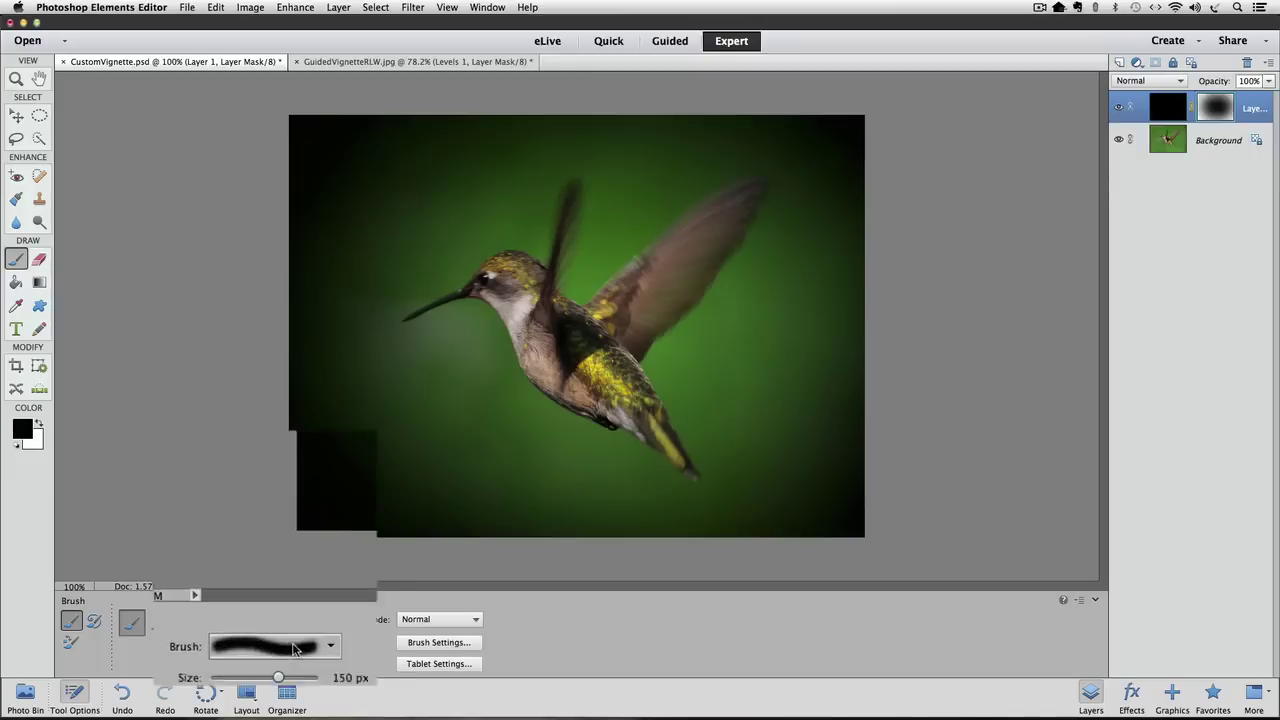
pyautogui.click(237, 626)
pyautogui.click(292, 606)
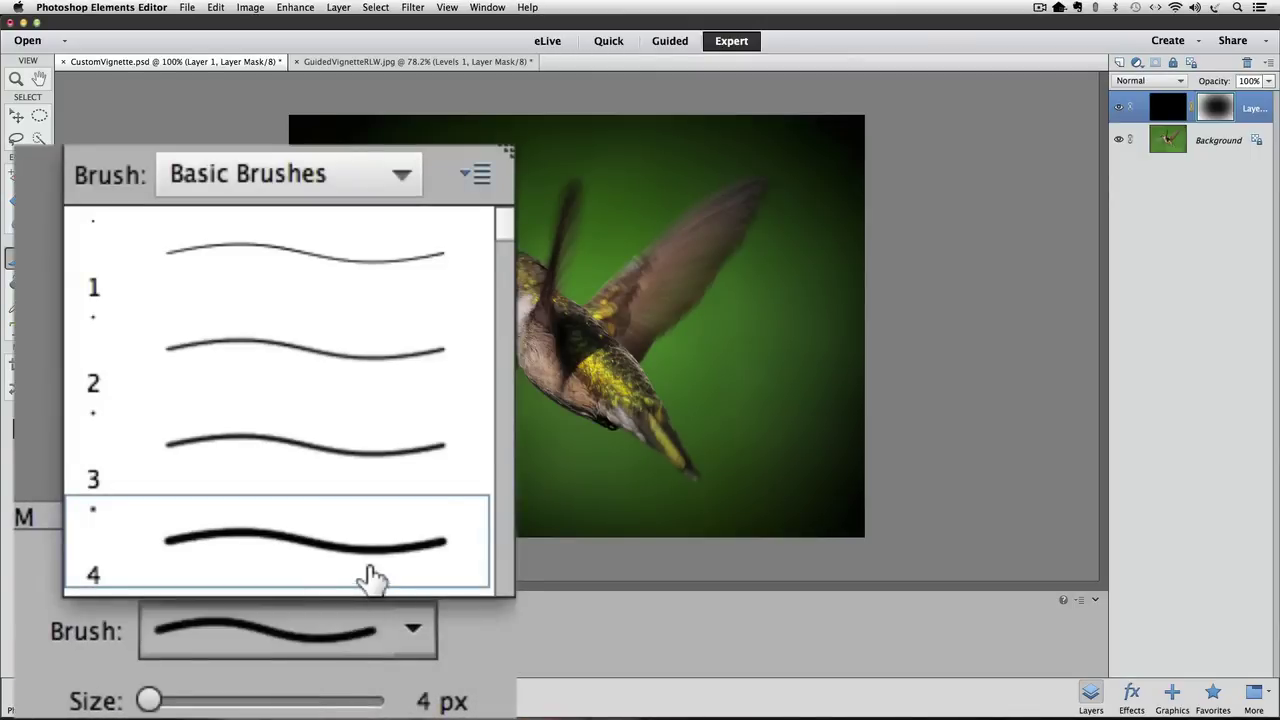
pyautogui.moveTo(505, 238)
pyautogui.mouseDown()
pyautogui.moveTo(491, 320)
pyautogui.moveTo(494, 509)
pyautogui.mouseUp()
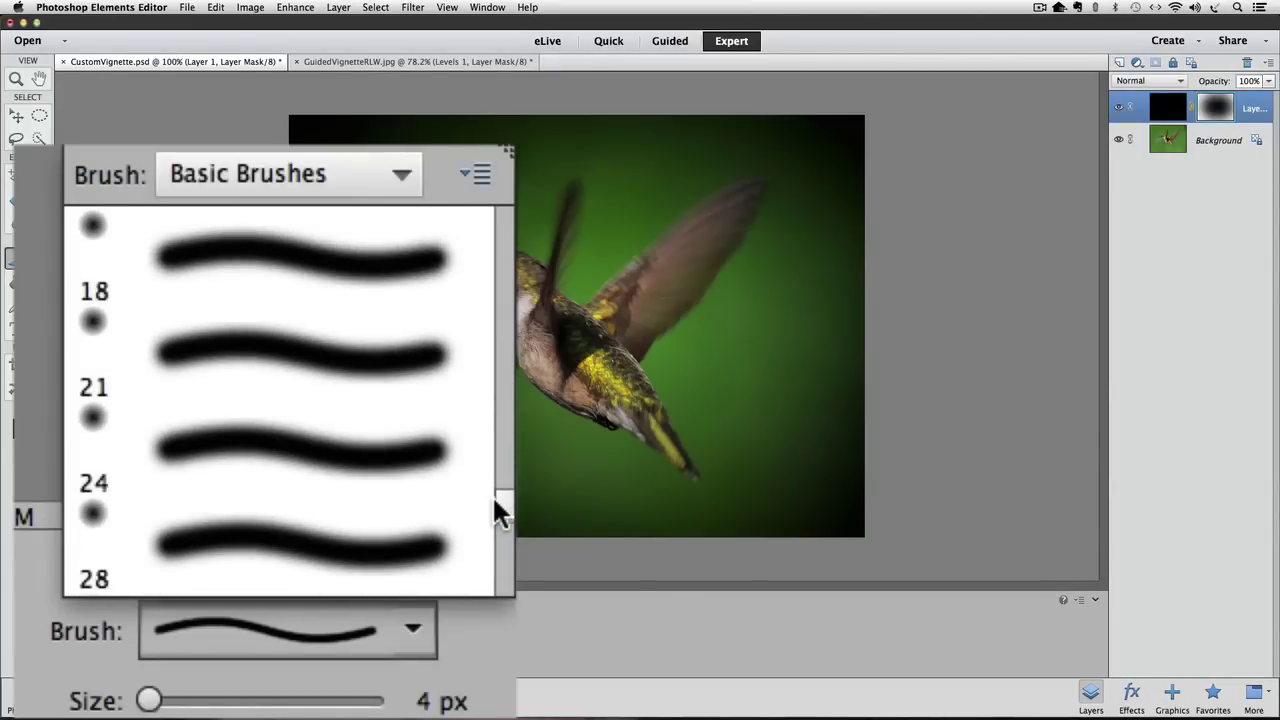
pyautogui.click(373, 462)
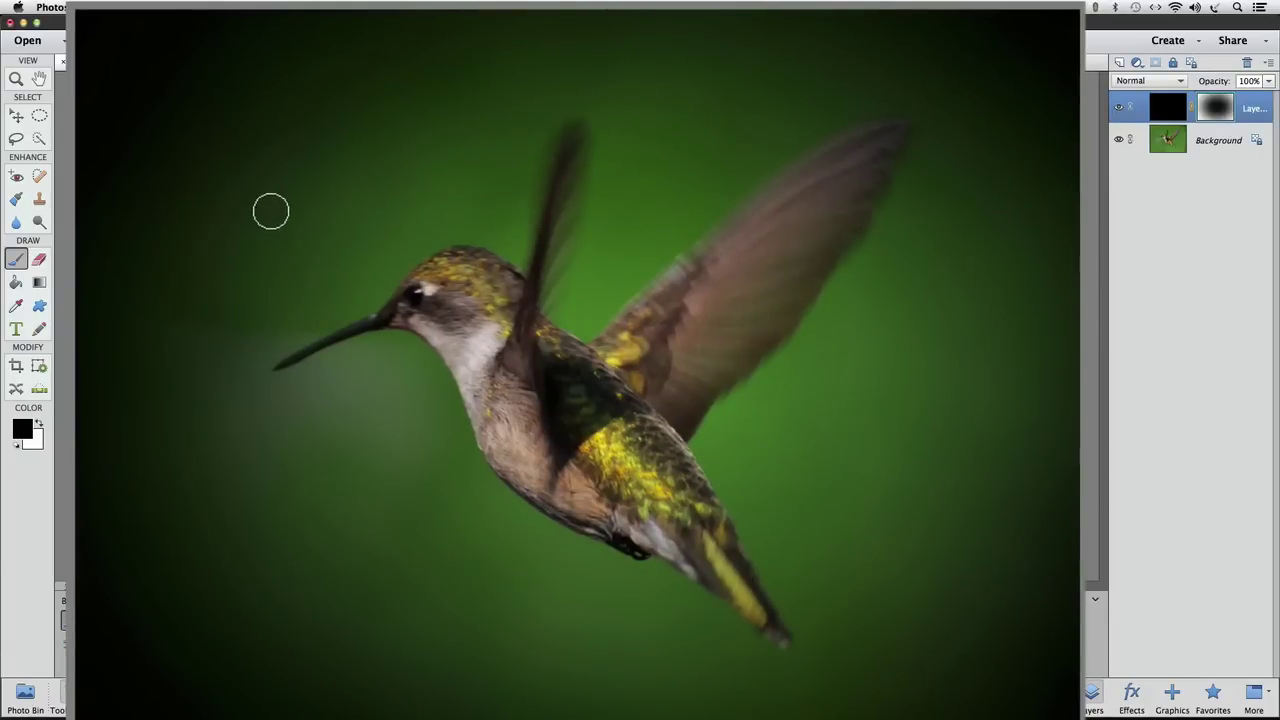
pyautogui.press(']')
pyautogui.press(']')
pyautogui.press(']')
pyautogui.press(']')
pyautogui.press(']')
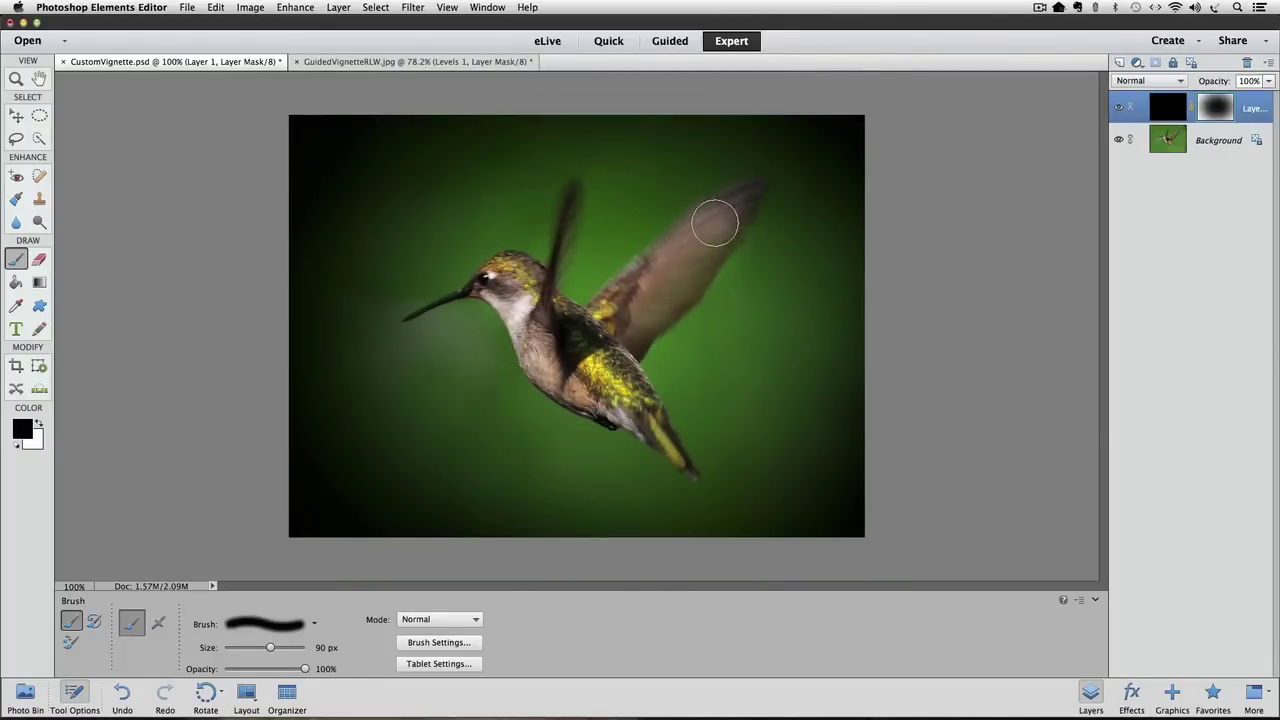
# Step: Paint the mask at 400 px around the wing, body, beak and tail to clear vignette
pyautogui.moveTo(715, 222)
pyautogui.mouseDown()
pyautogui.moveTo(591, 345)
pyautogui.moveTo(522, 303)
pyautogui.moveTo(602, 405)
pyautogui.moveTo(645, 422)
pyautogui.mouseUp()
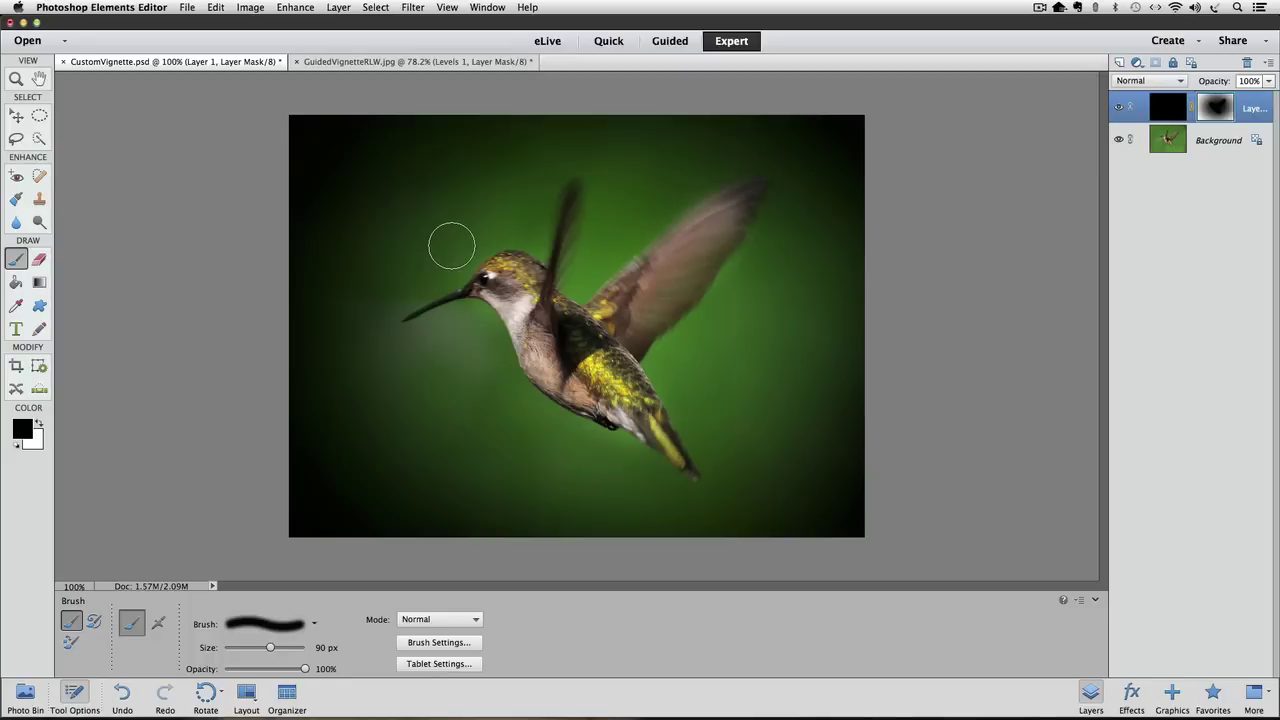
pyautogui.press(']')
pyautogui.press(']')
pyautogui.press(']')
pyautogui.press(']')
pyautogui.press(']')
pyautogui.press(']')
pyautogui.press(']')
pyautogui.press(']')
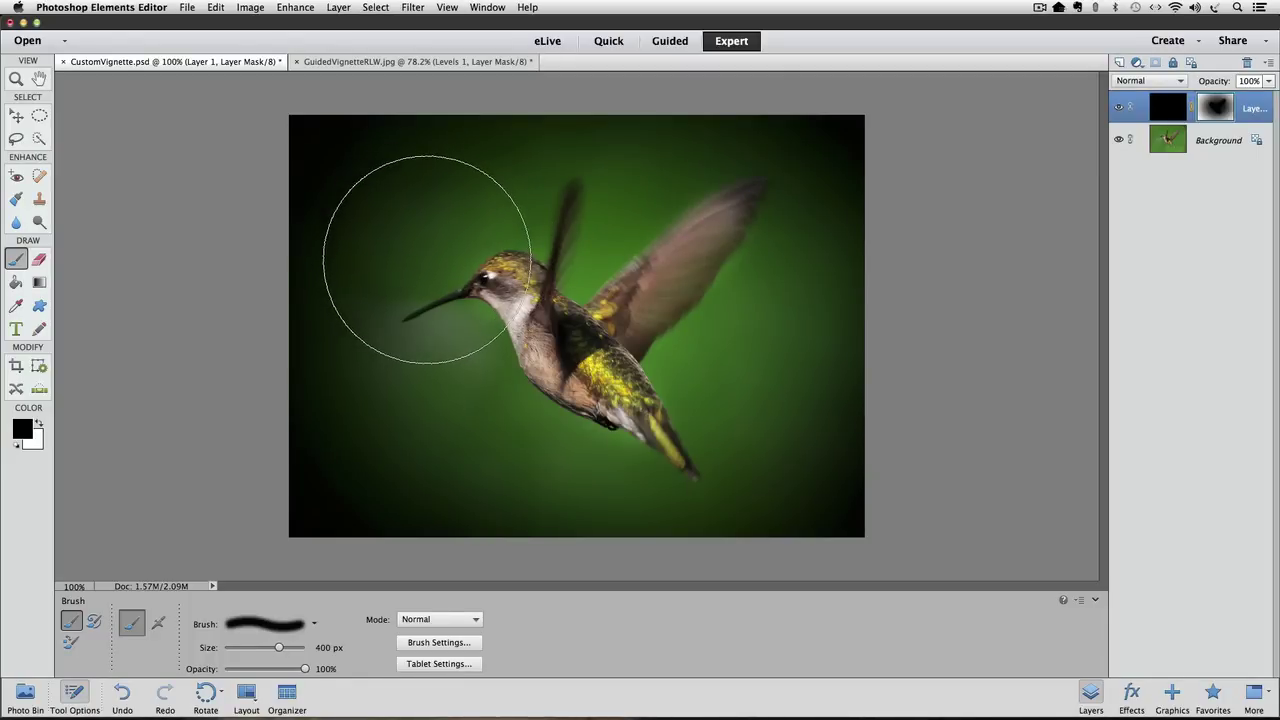
pyautogui.click(427, 259)
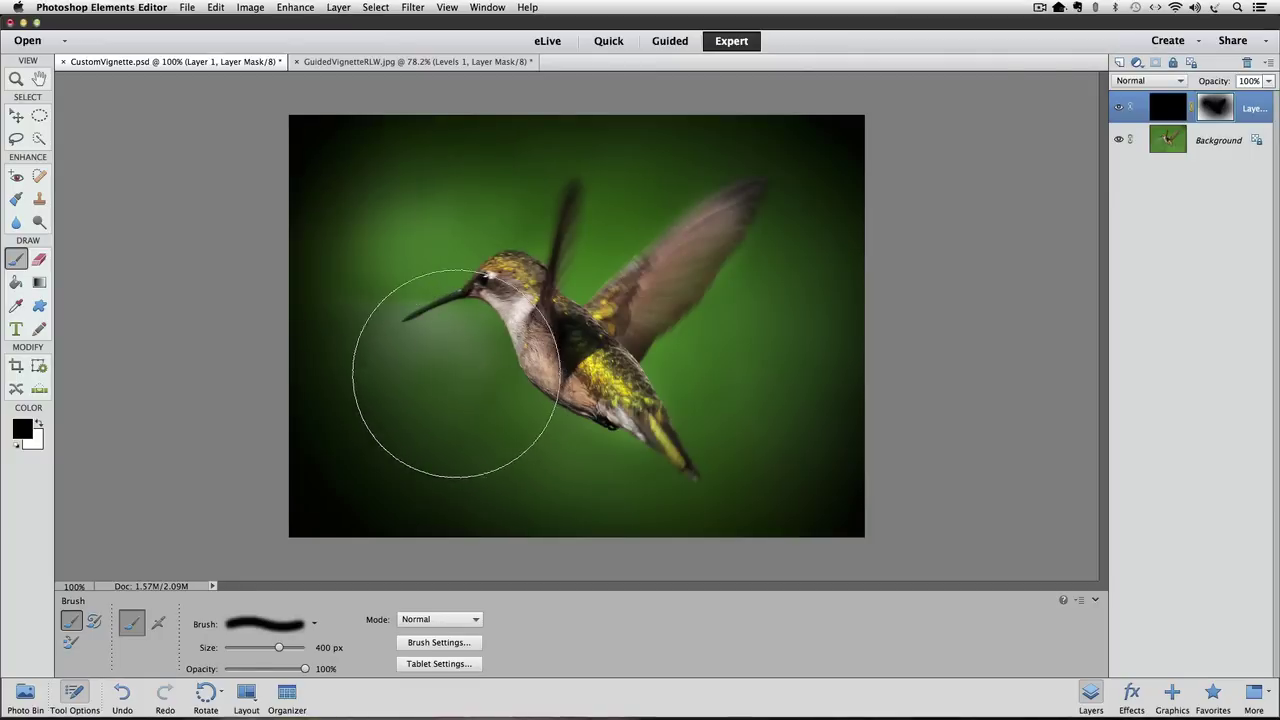
pyautogui.click(451, 384)
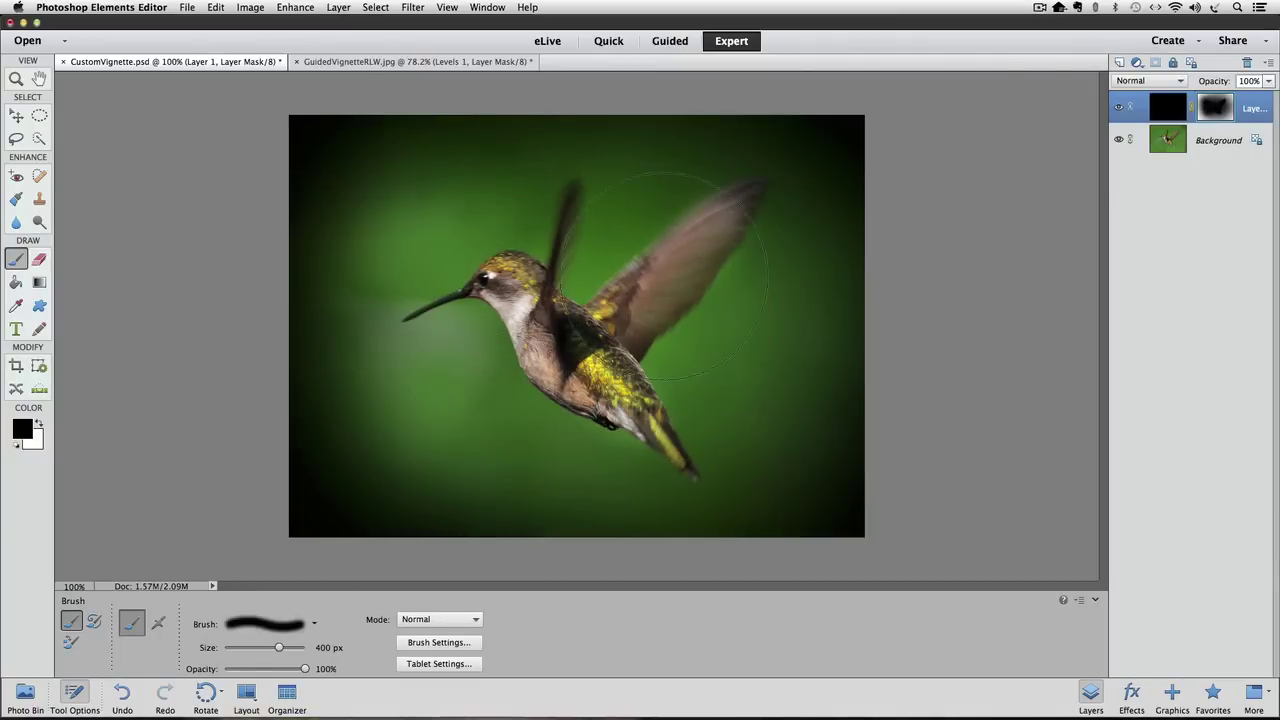
pyautogui.click(718, 420)
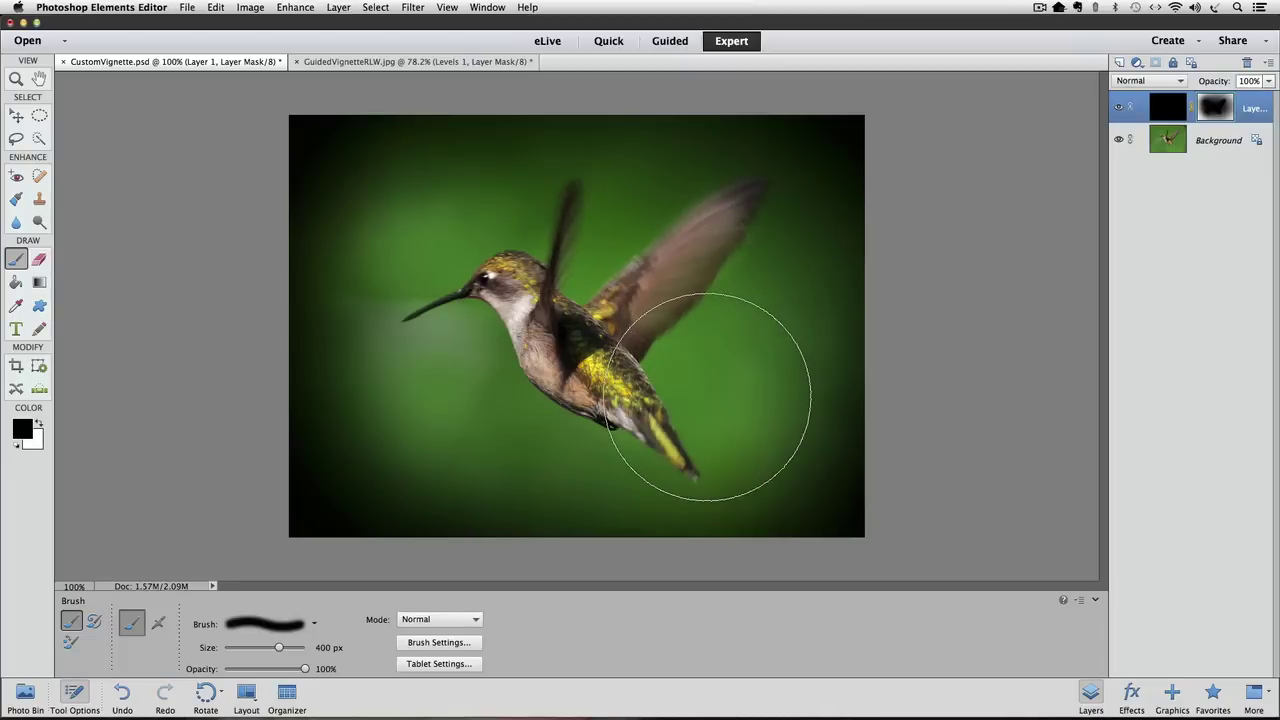
pyautogui.click(731, 263)
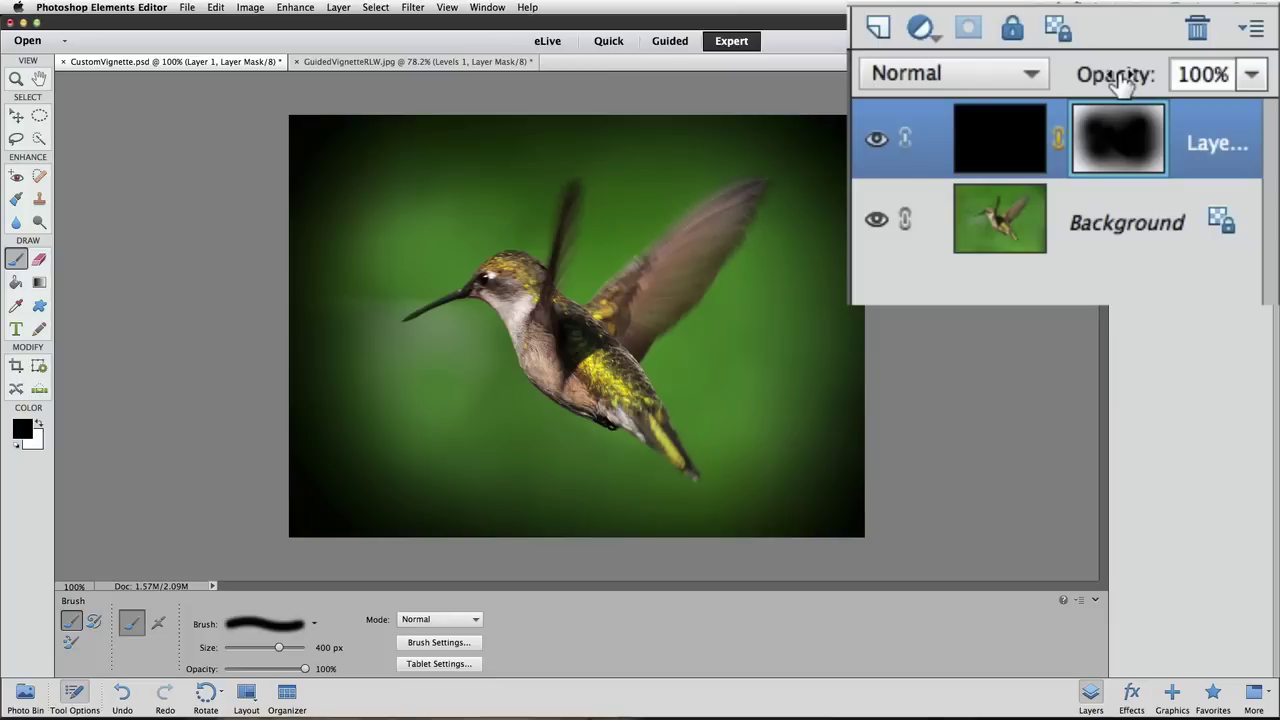
# Step: Reduce Layer 1's opacity to 72%
pyautogui.moveTo(1102, 80)
pyautogui.mouseDown()
pyautogui.moveTo(1057, 75)
pyautogui.moveTo(1158, 62)
pyautogui.moveTo(1085, 84)
pyautogui.moveTo(1110, 78)
pyautogui.mouseUp()
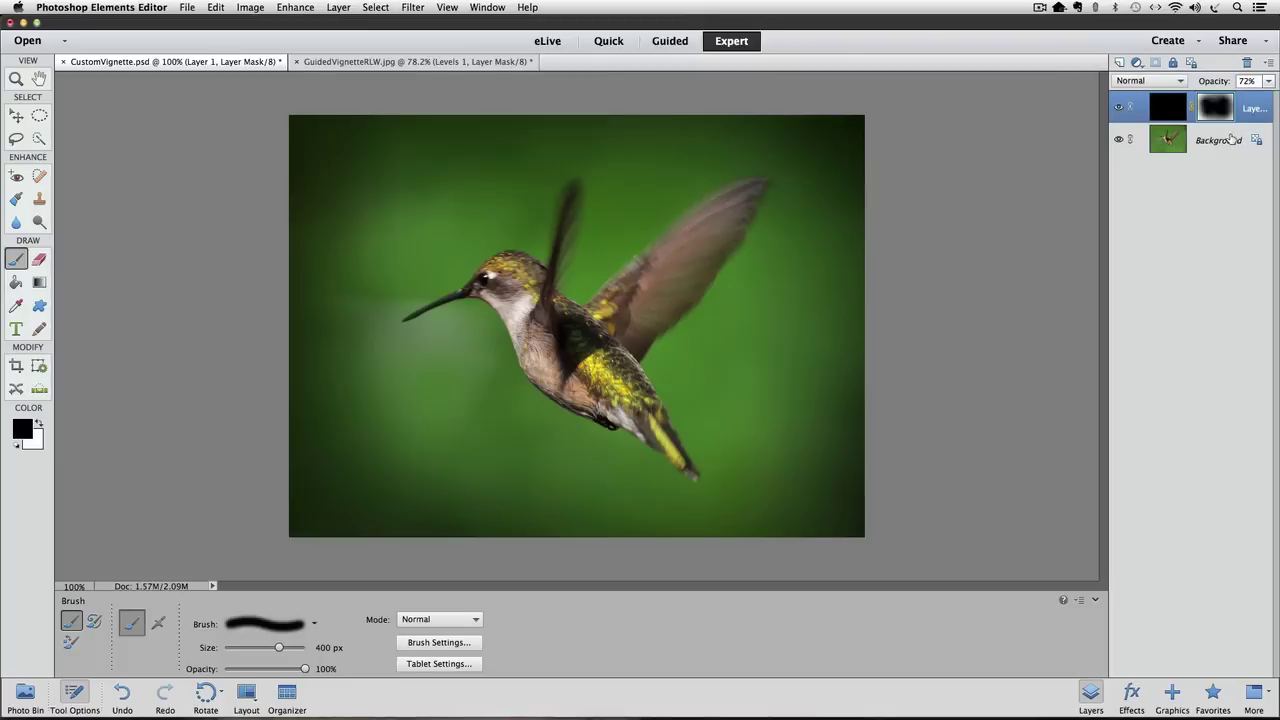
# Step: Delete the painted vignette Layer 1 along with its mask
pyautogui.click(1163, 108)
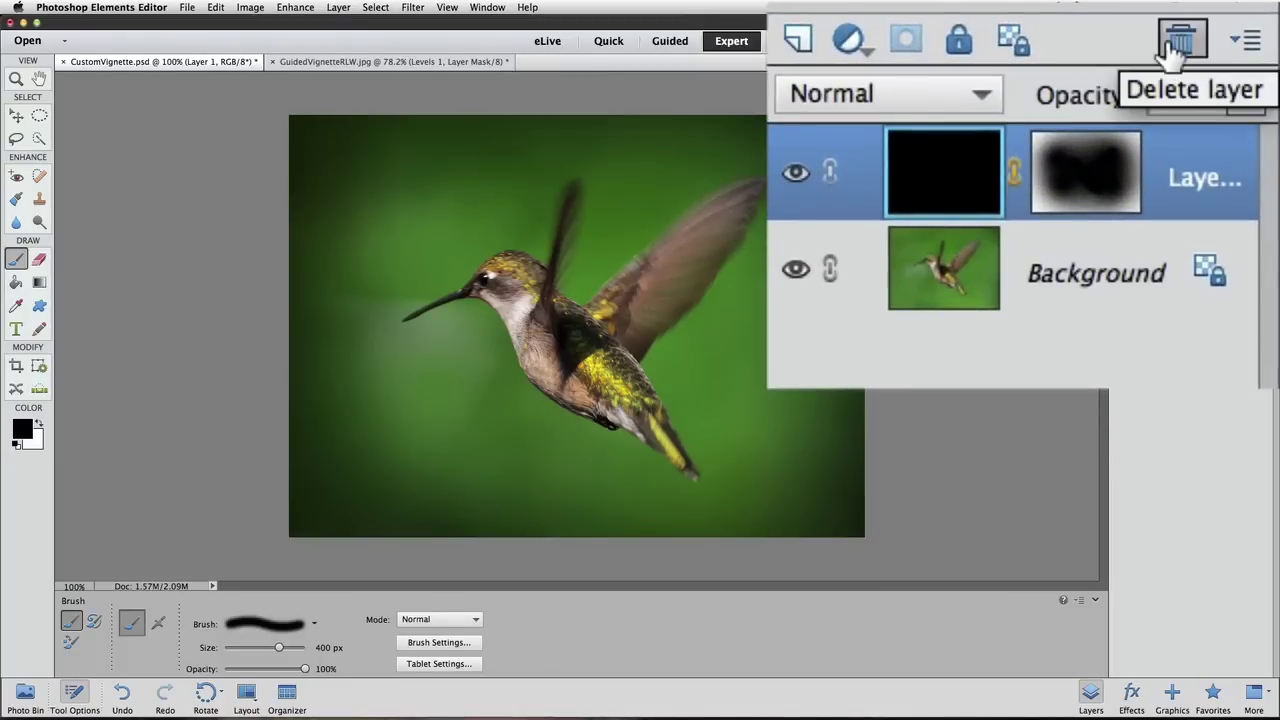
pyautogui.click(1176, 52)
pyautogui.click(1180, 52)
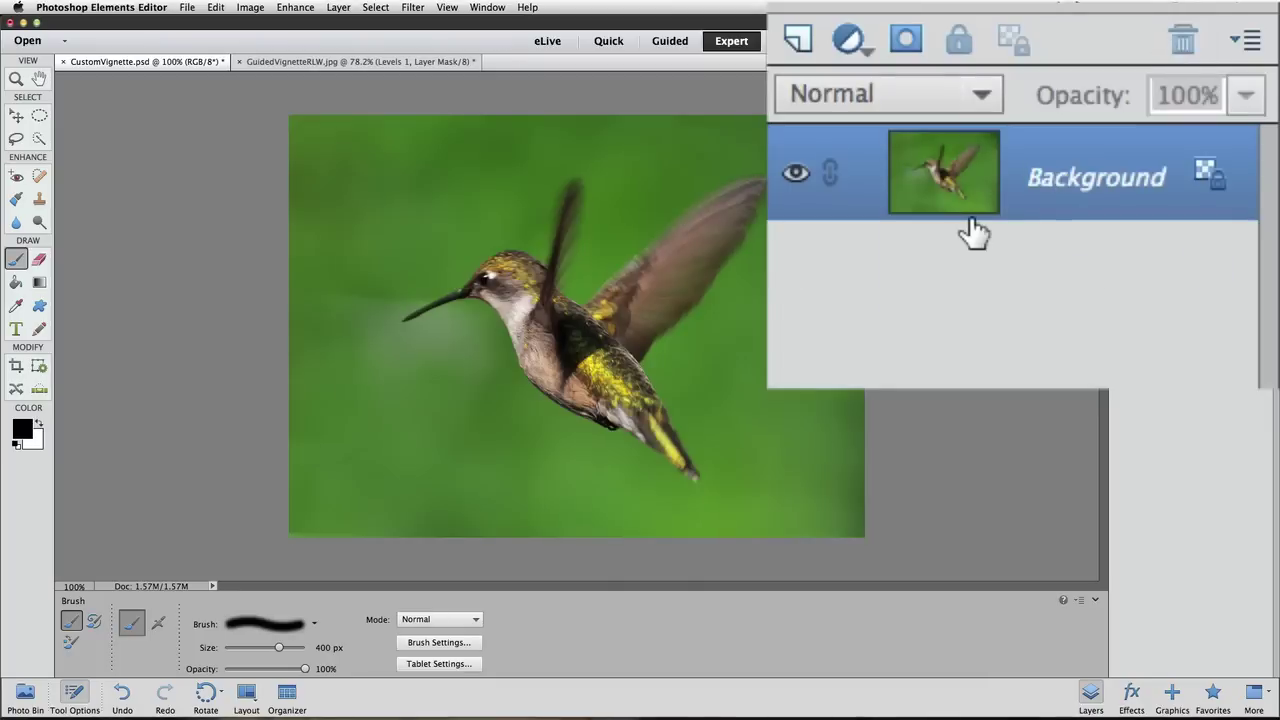
# Step: Add a new layer, fill it with Black, and hide it
pyautogui.click(797, 42)
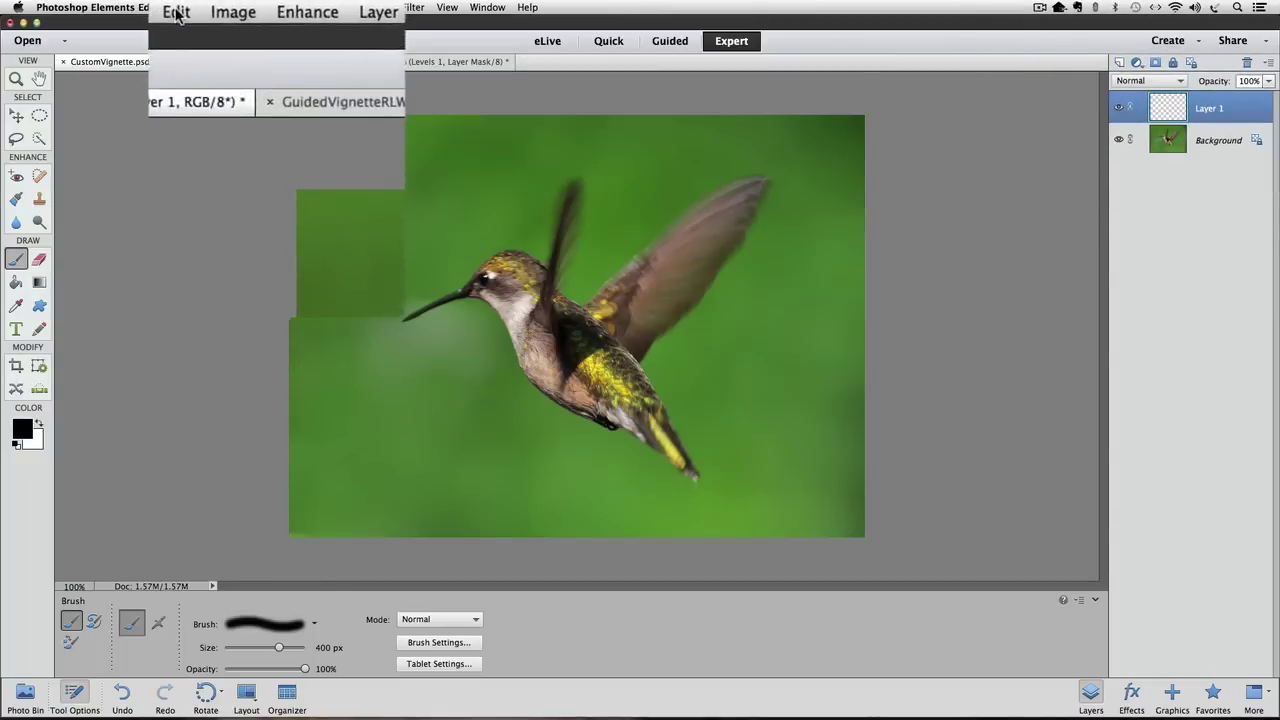
pyautogui.click(215, 7)
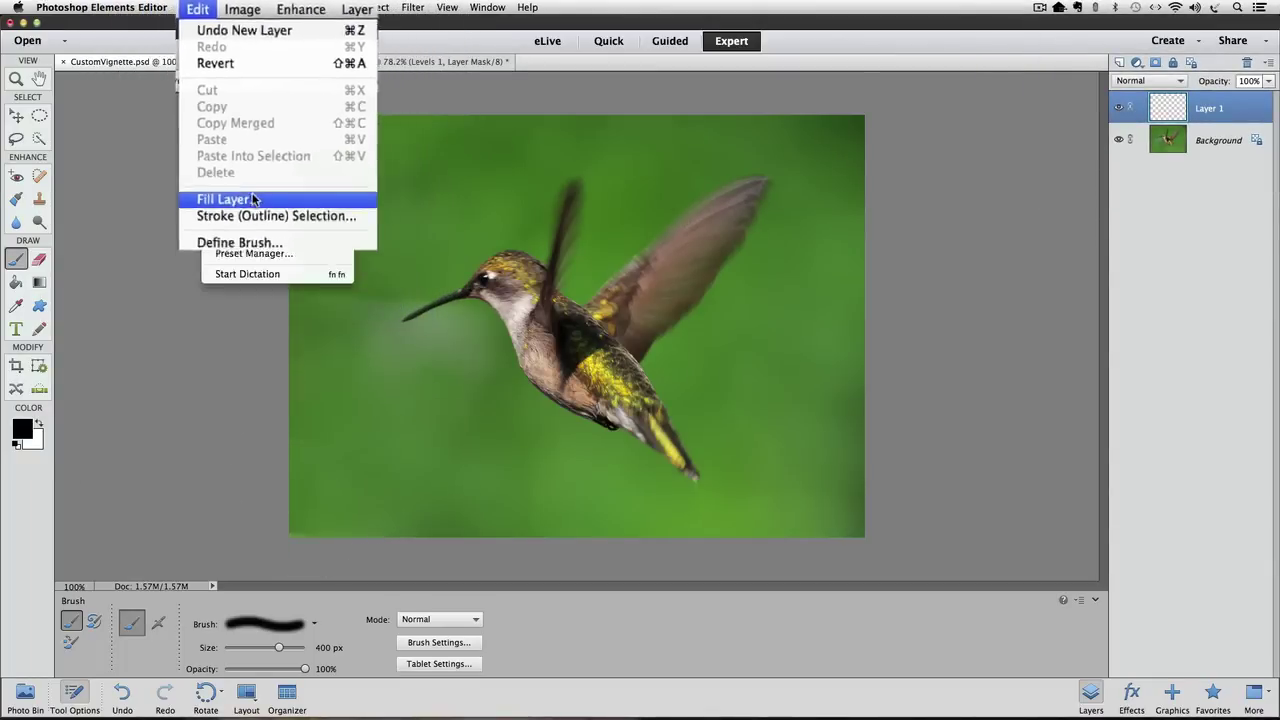
pyautogui.click(248, 197)
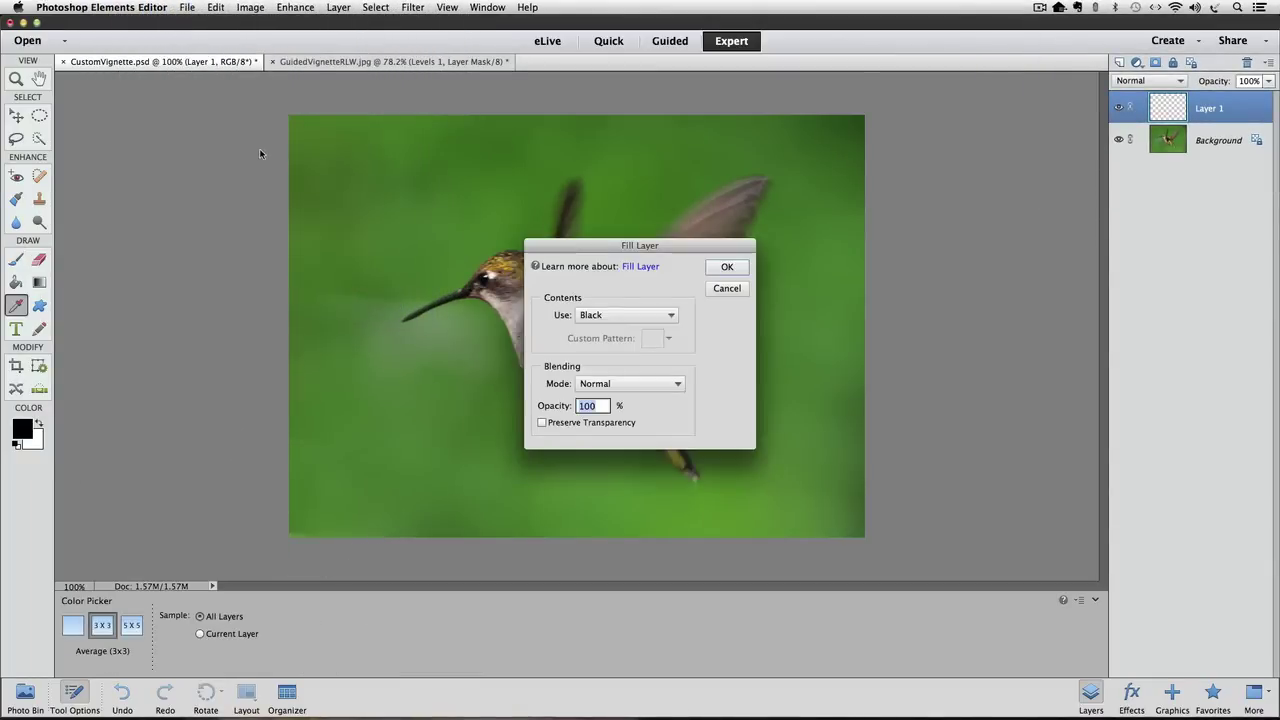
pyautogui.click(727, 268)
pyautogui.press('b')
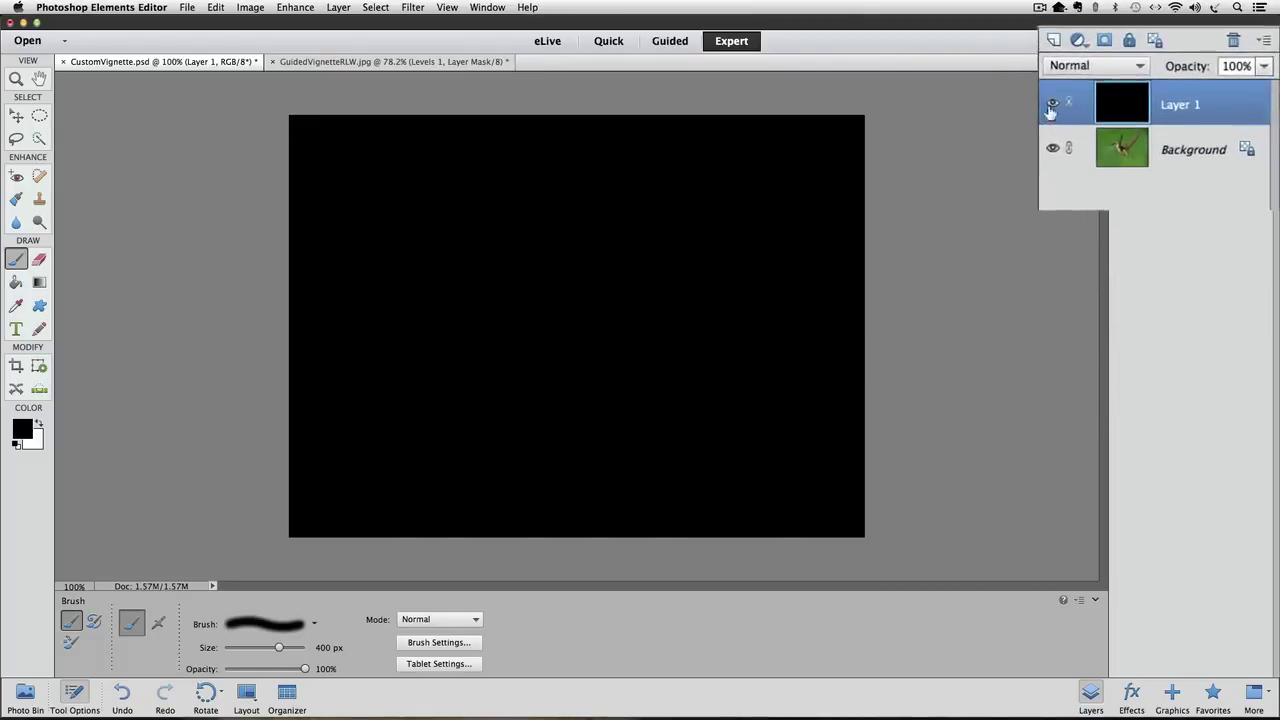
pyautogui.click(1052, 105)
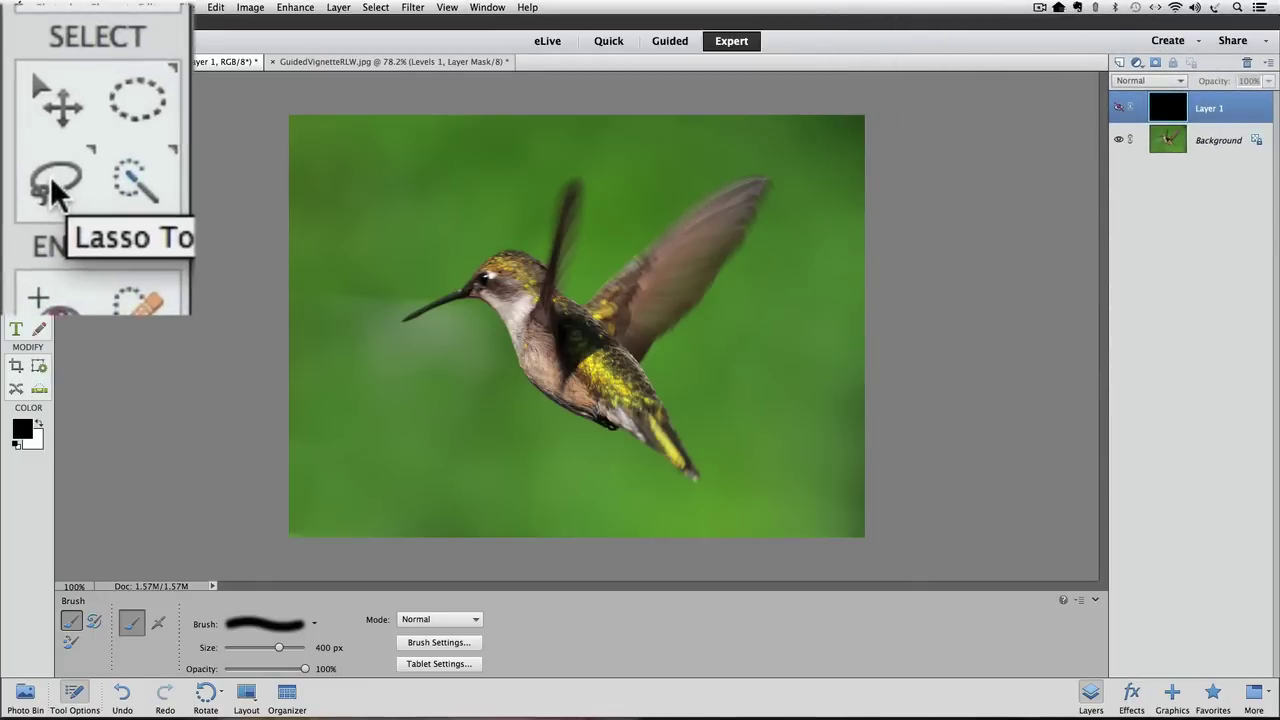
# Step: Lasso a loose outline around the hummingbird, show Layer 1, and invert the selection
pyautogui.click(16, 138)
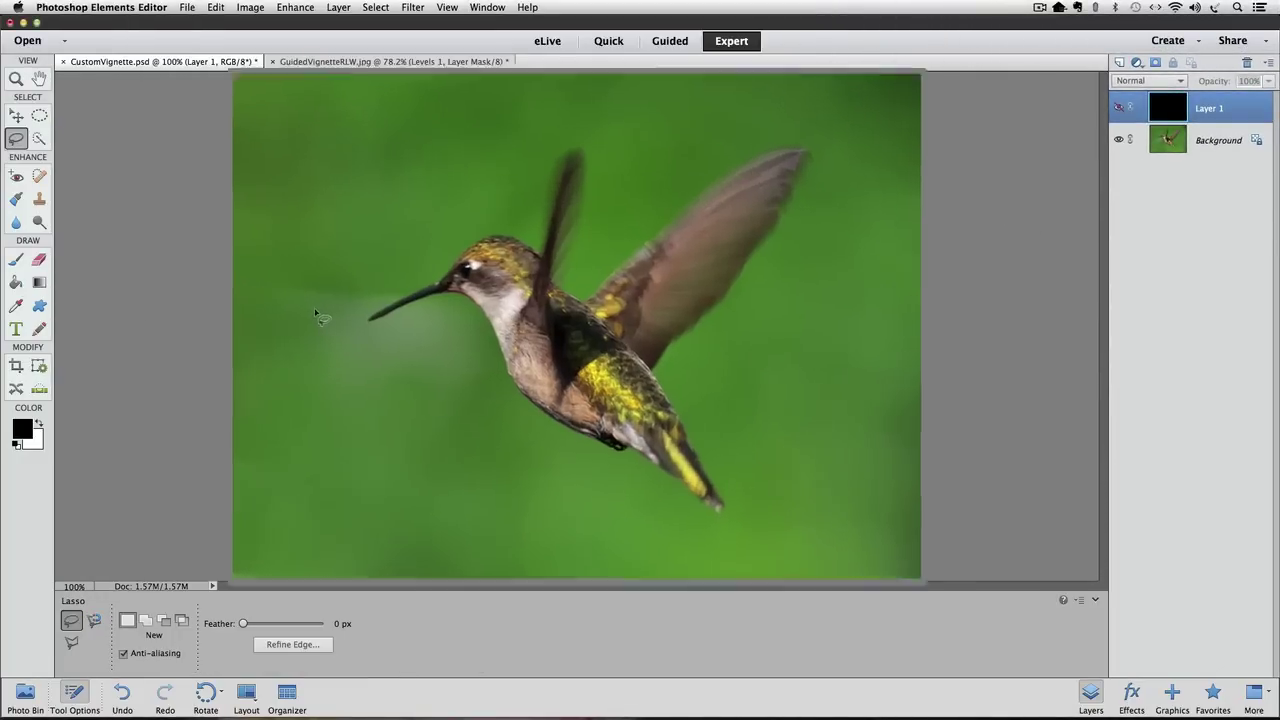
pyautogui.moveTo(358, 318); pyautogui.dragTo(497, 227)
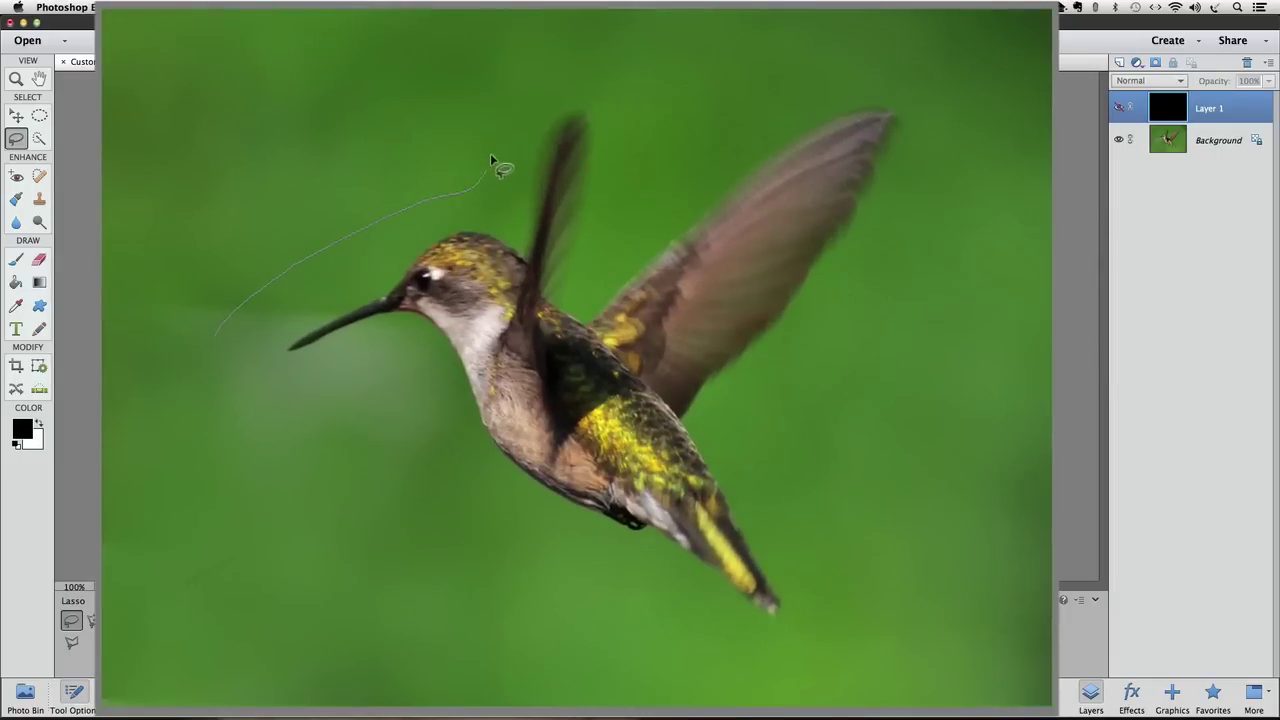
pyautogui.moveTo(565, 74)
pyautogui.mouseDown()
pyautogui.moveTo(611, 70)
pyautogui.moveTo(631, 108)
pyautogui.moveTo(623, 206)
pyautogui.moveTo(642, 213)
pyautogui.moveTo(694, 148)
pyautogui.moveTo(773, 89)
pyautogui.moveTo(884, 62)
pyautogui.moveTo(931, 82)
pyautogui.moveTo(928, 168)
pyautogui.mouseUp()
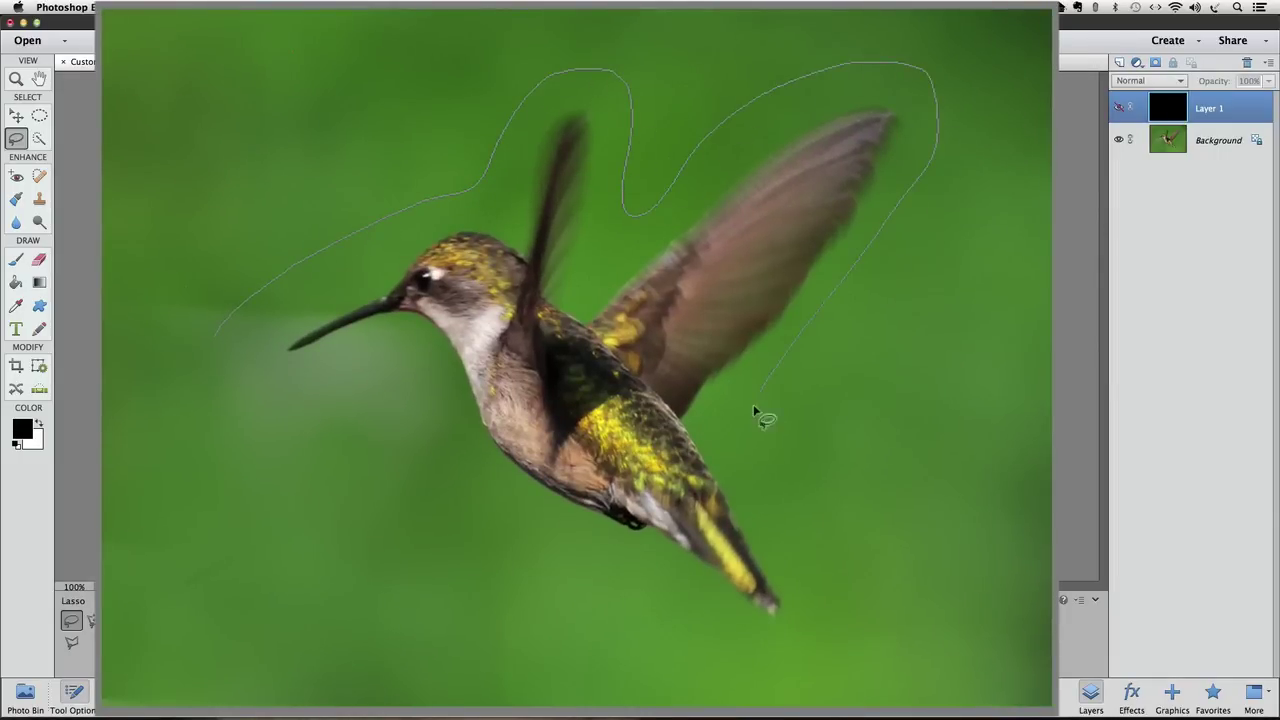
pyautogui.moveTo(755, 411)
pyautogui.mouseDown()
pyautogui.moveTo(811, 620)
pyautogui.moveTo(789, 662)
pyautogui.mouseUp()
pyautogui.moveTo(650, 607)
pyautogui.mouseDown()
pyautogui.moveTo(493, 522)
pyautogui.moveTo(418, 404)
pyautogui.mouseUp()
pyautogui.moveTo(200, 362); pyautogui.dragTo(200, 356)
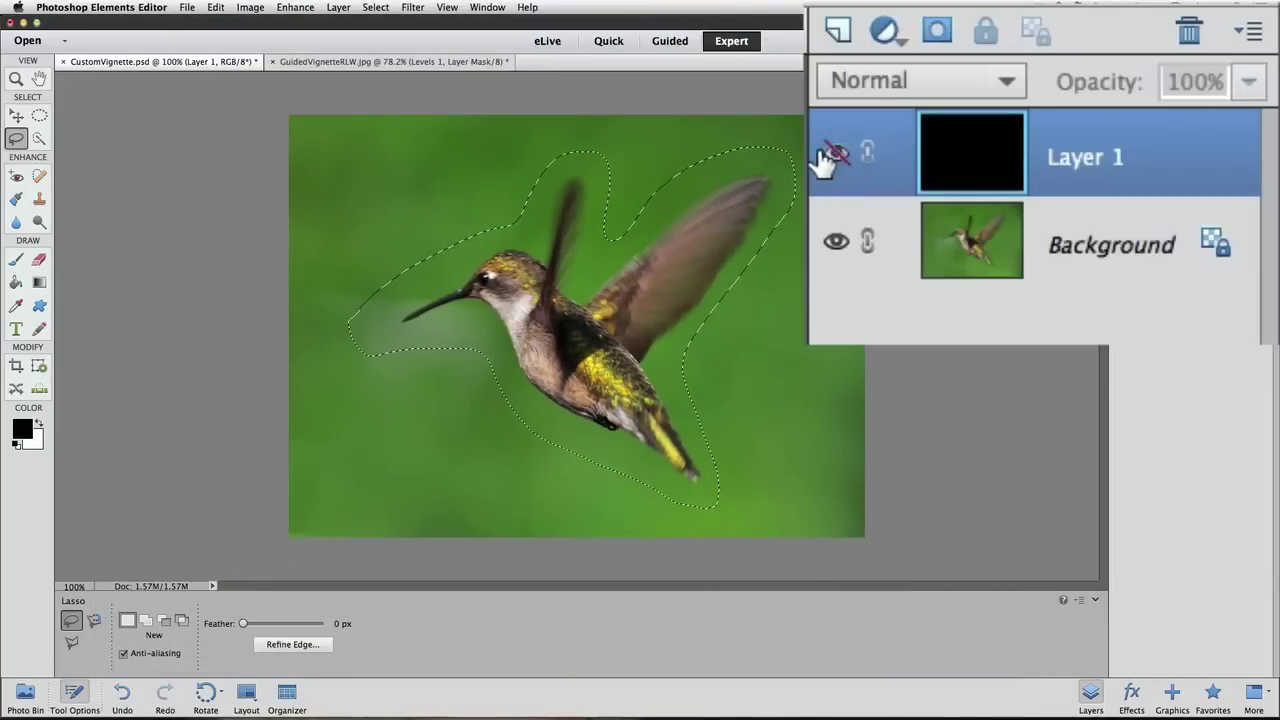
pyautogui.click(836, 154)
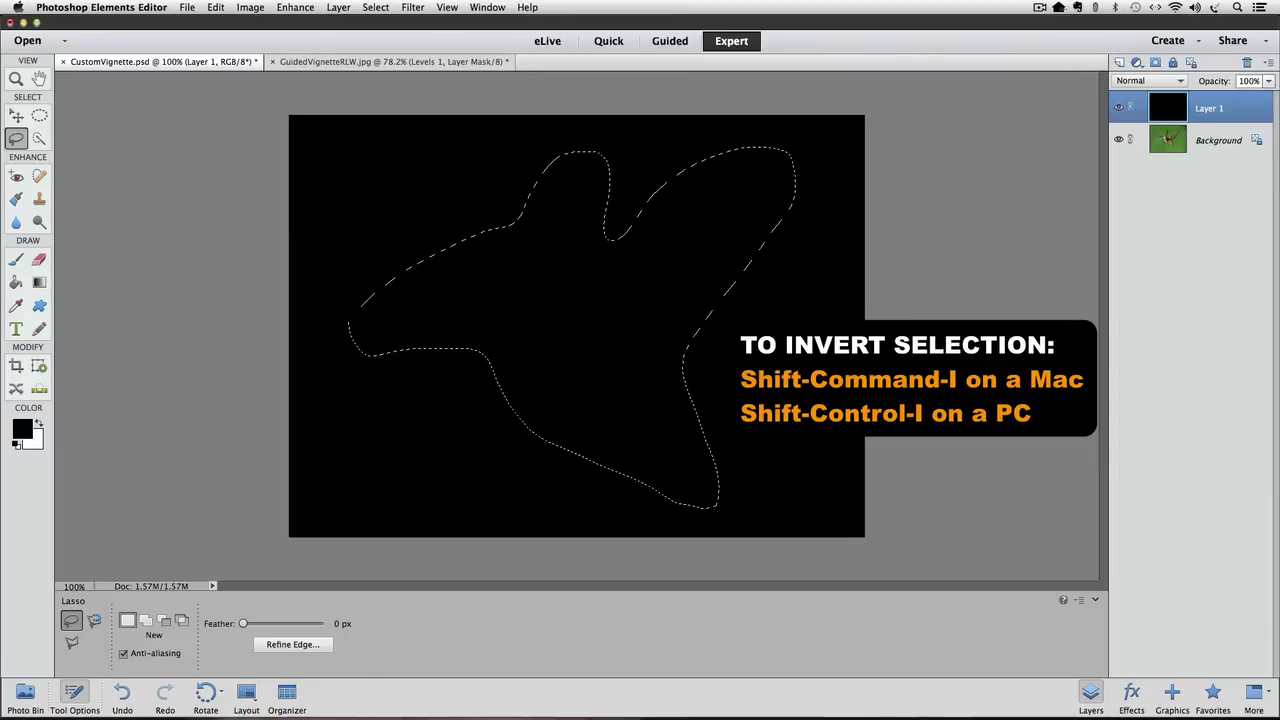
pyautogui.press('super+shift+i')
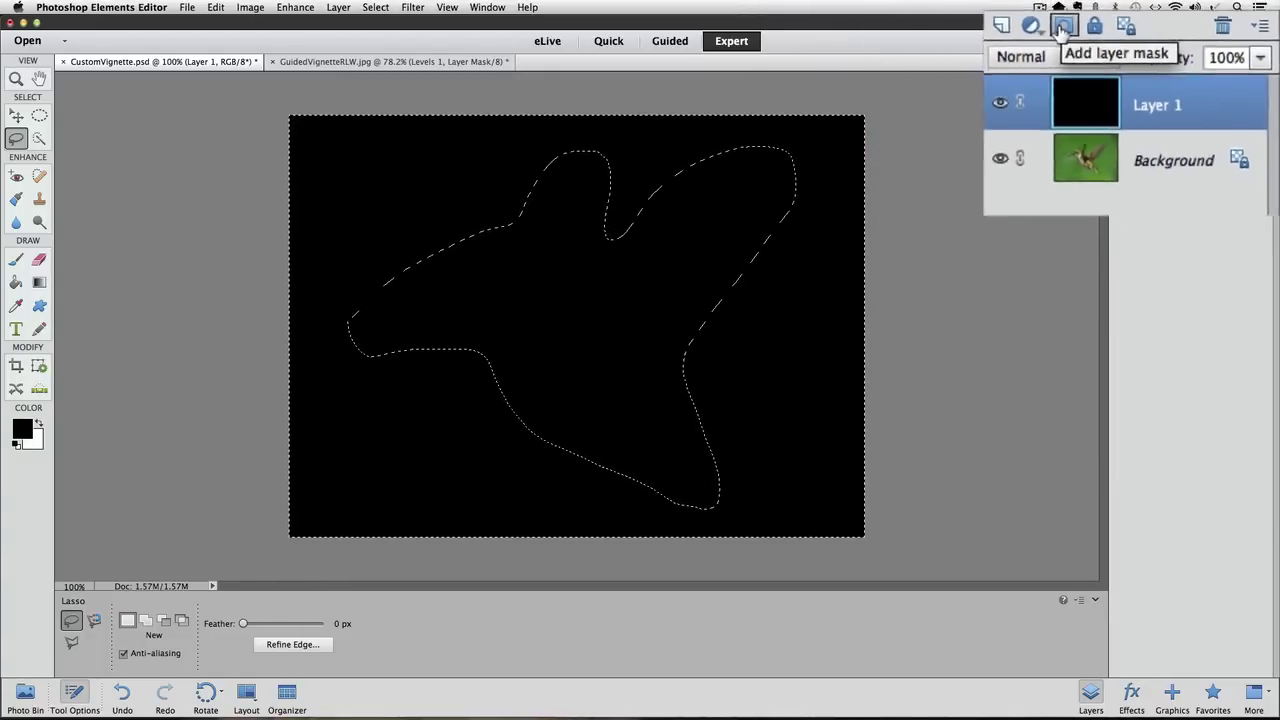
# Step: Mask Layer 1 with the bird selection and set a 69.7-pixel Gaussian Blur radius
pyautogui.click(1153, 62)
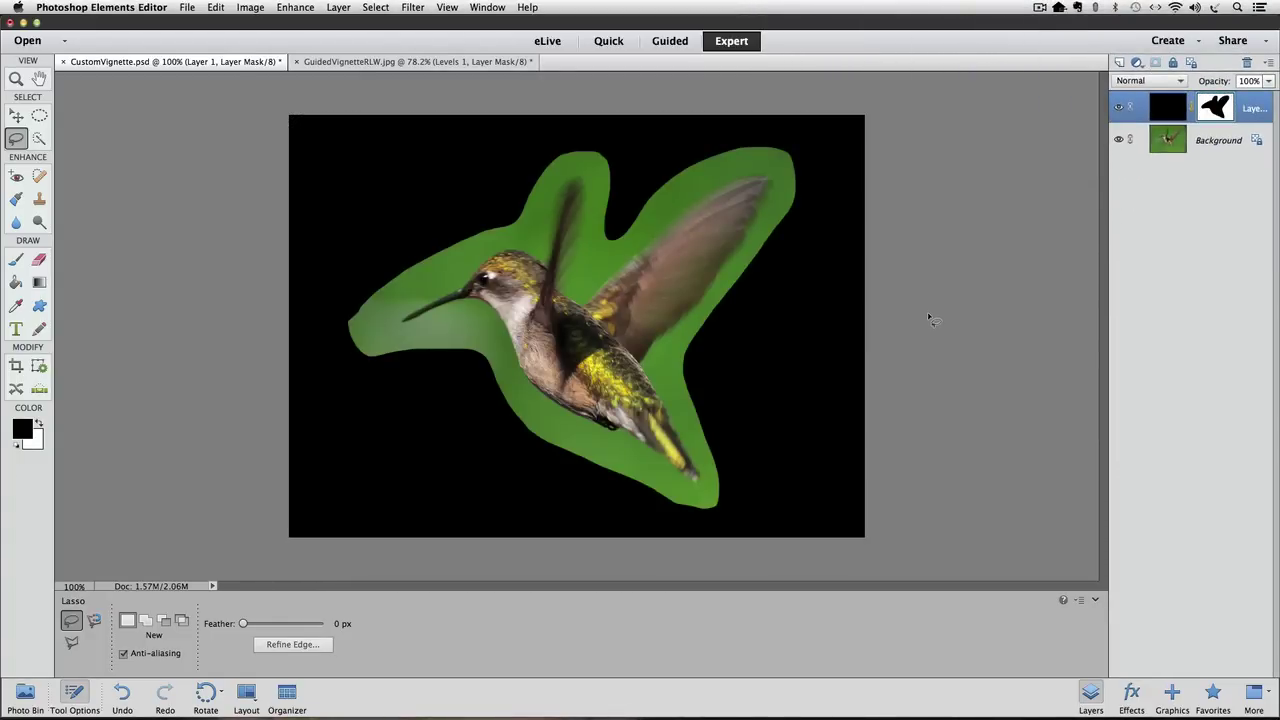
pyautogui.click(416, 8)
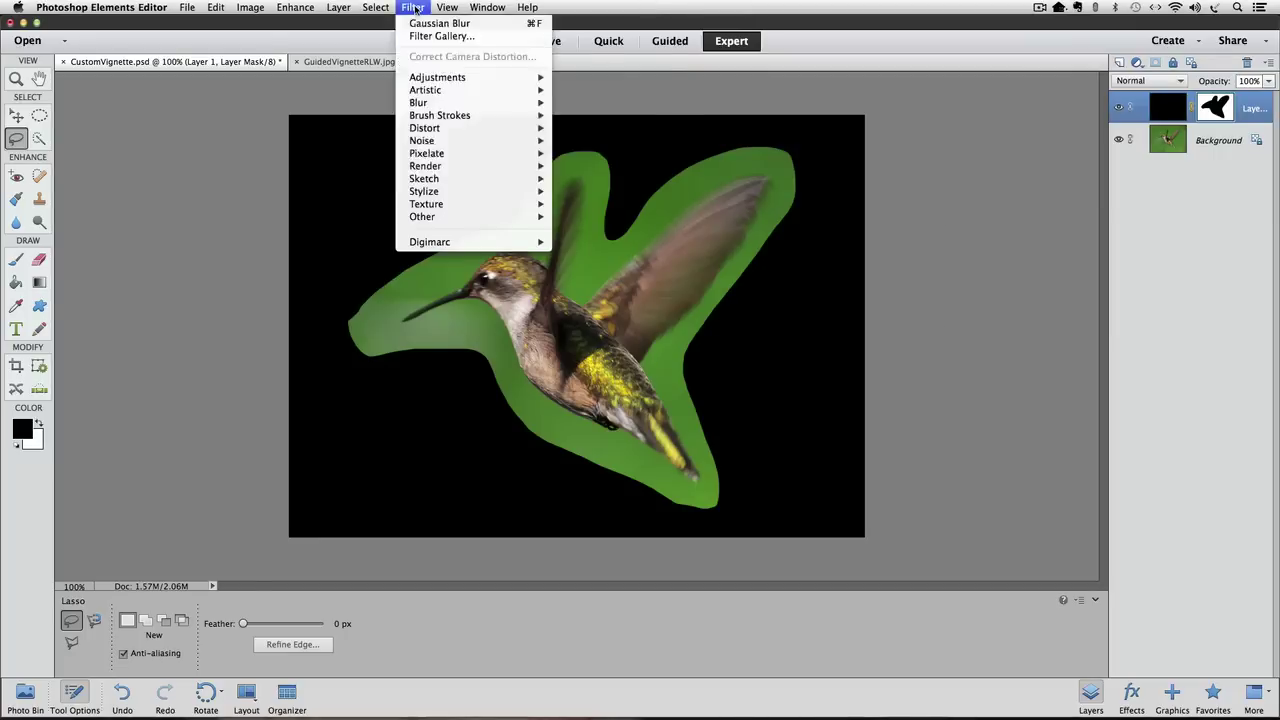
pyautogui.moveTo(217, 308)
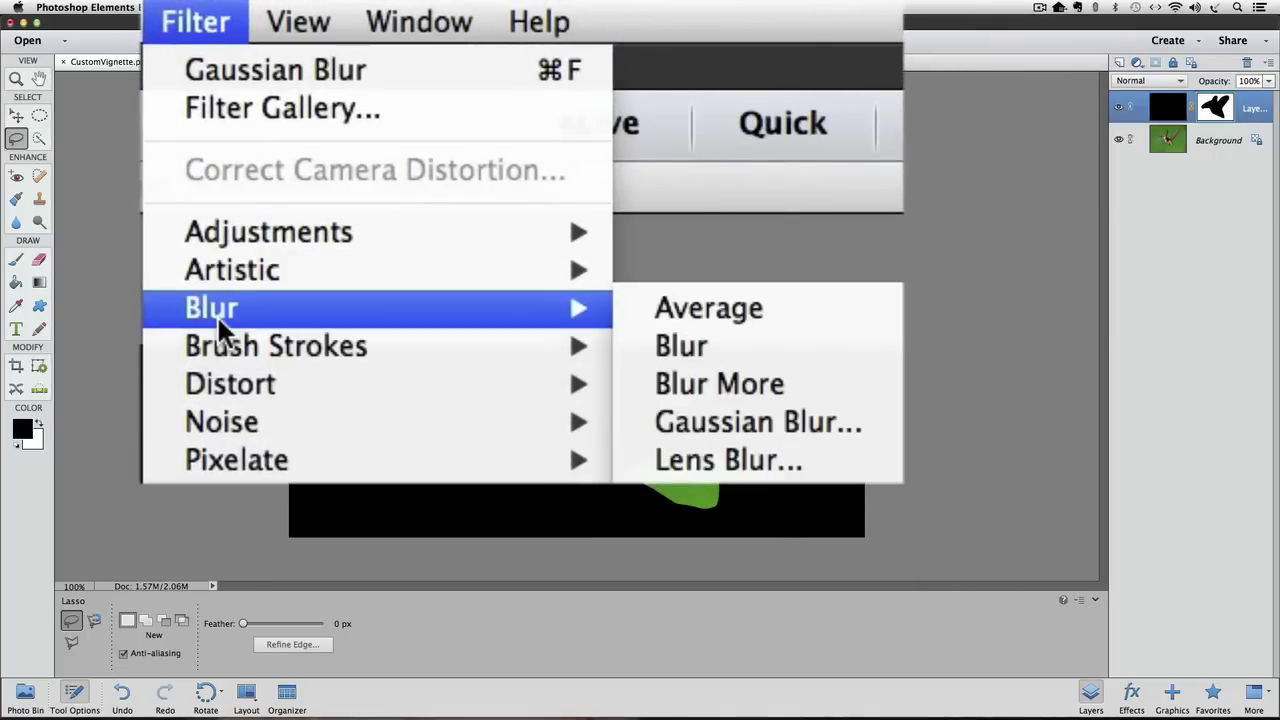
pyautogui.click(888, 438)
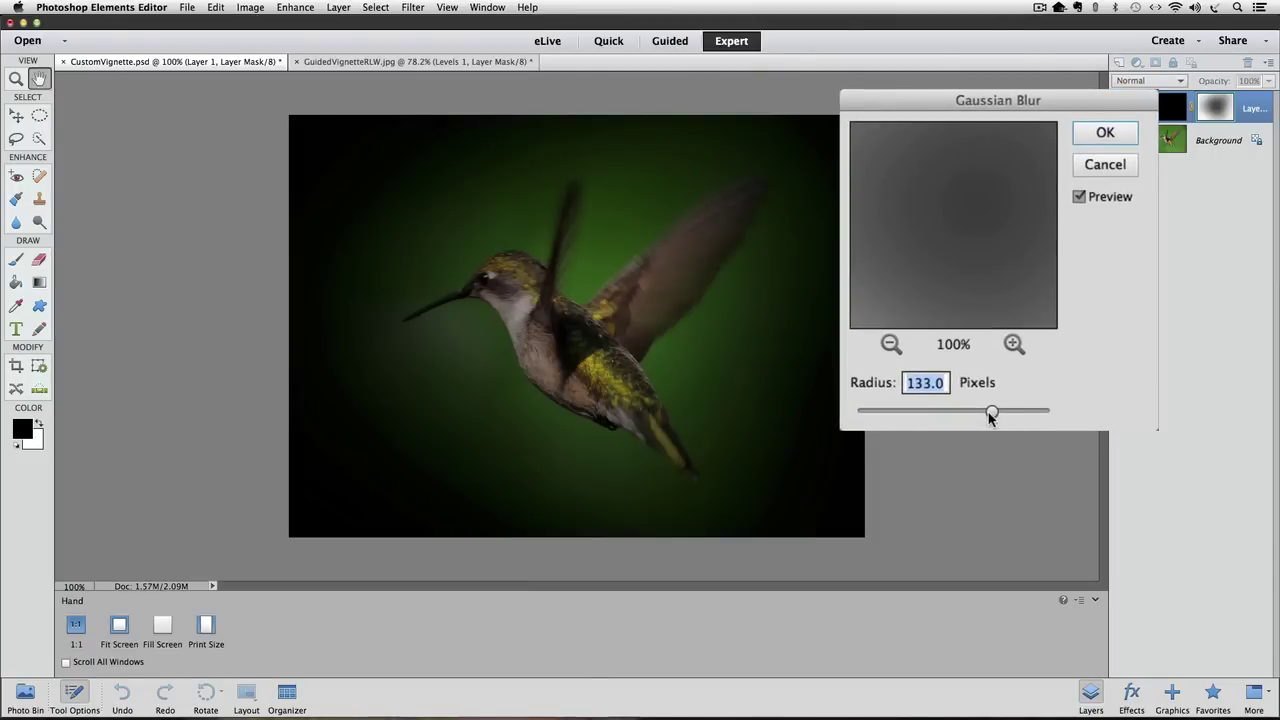
pyautogui.moveTo(988, 412); pyautogui.dragTo(856, 413)
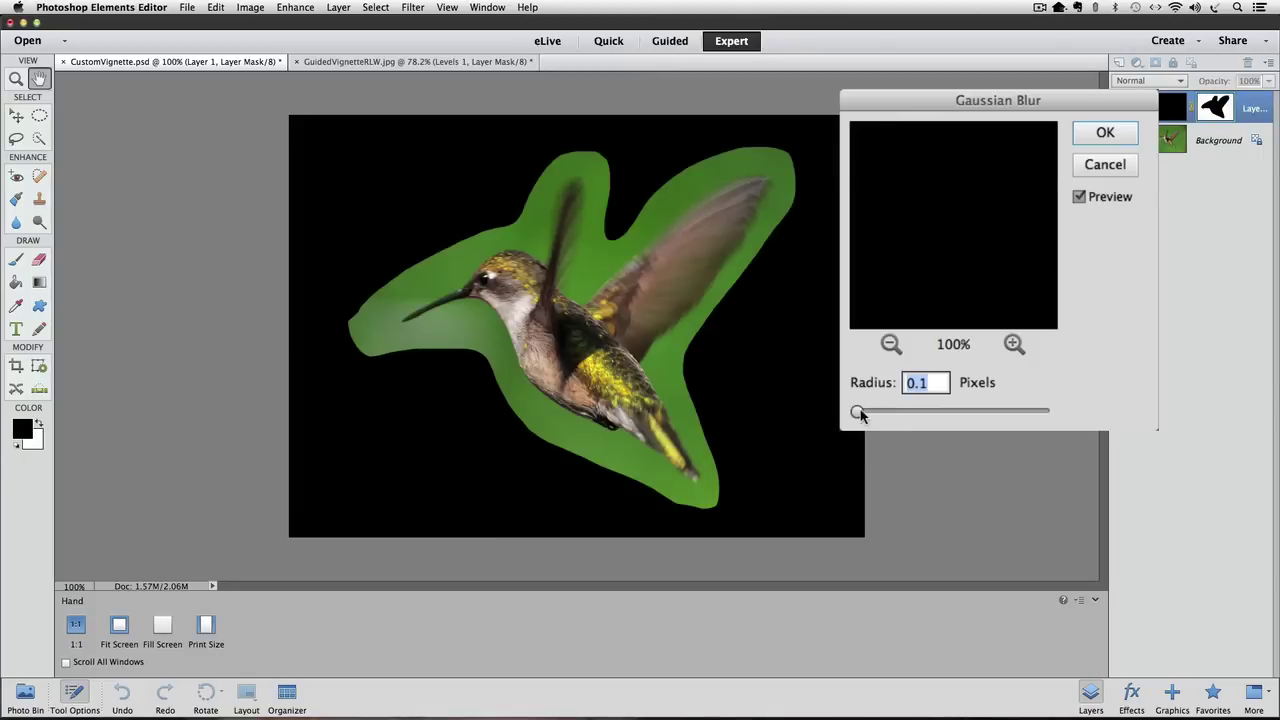
pyautogui.moveTo(856, 413); pyautogui.dragTo(969, 413)
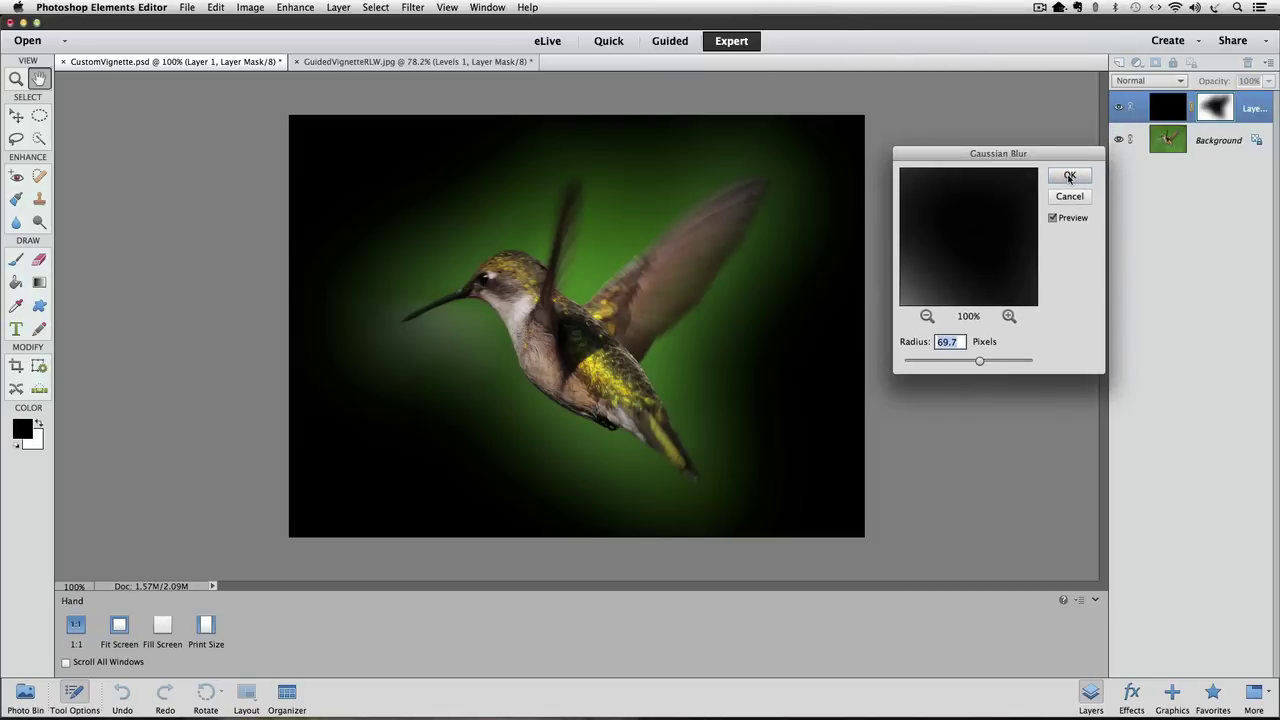
# Step: Confirm the 69.7-pixel blur and lower Layer 1's opacity to 74%
pyautogui.click(1069, 177)
pyautogui.moveTo(1213, 81); pyautogui.dragTo(1209, 82)
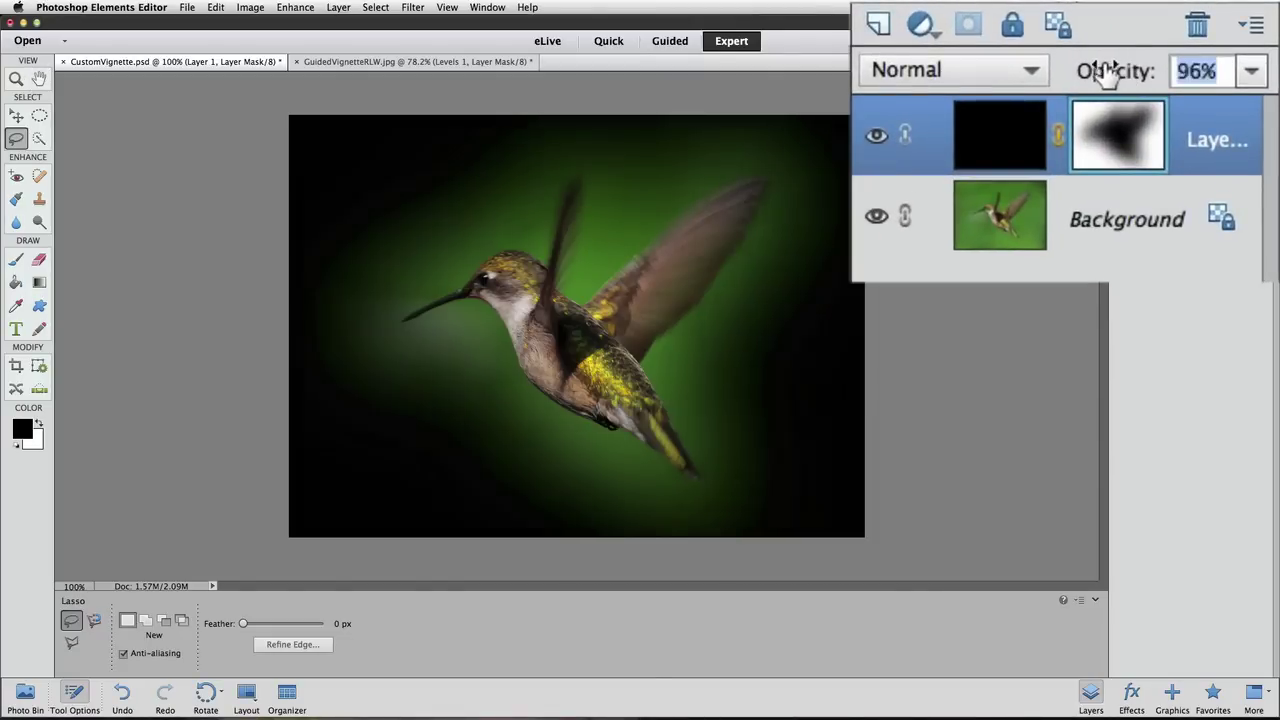
pyautogui.moveTo(1103, 75); pyautogui.dragTo(1080, 73)
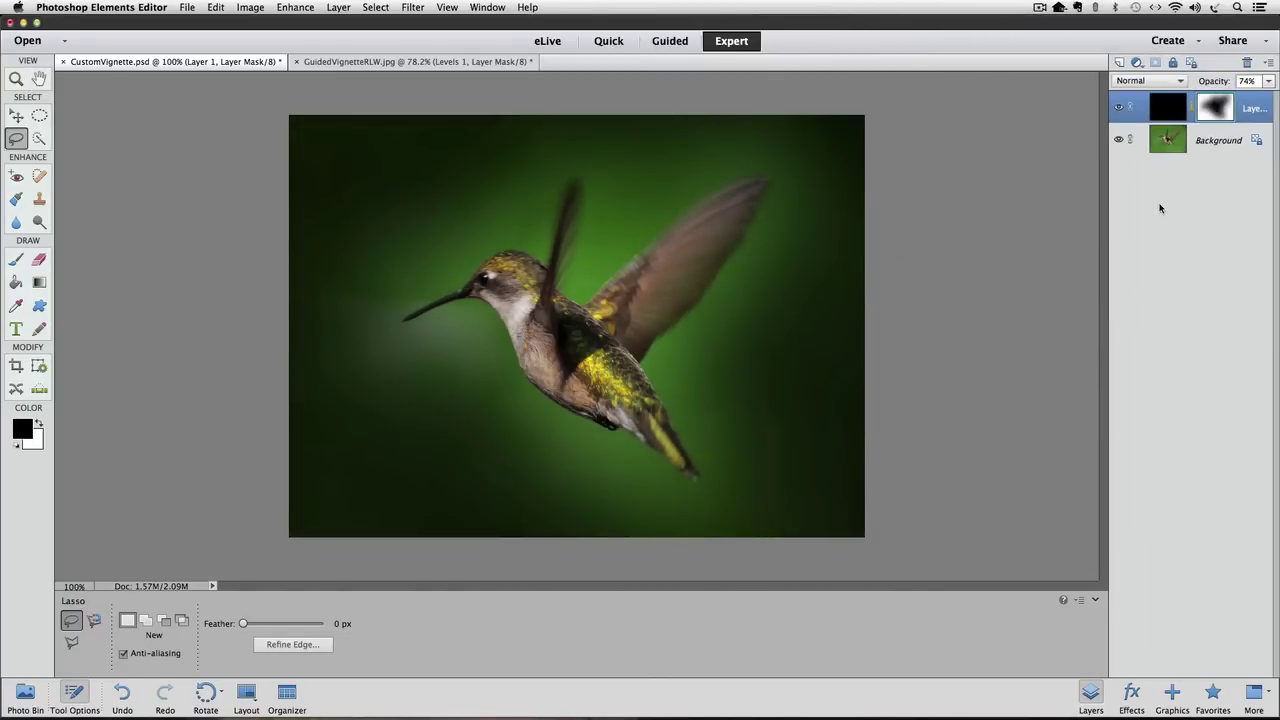